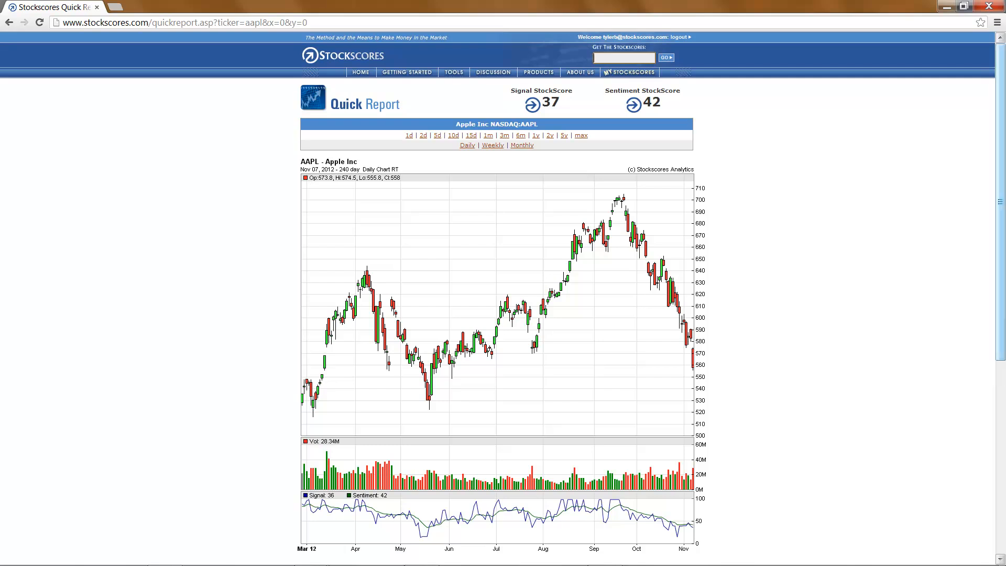
Open AAPL's custom chart settings and set the interval to Intraday with 15 min candles.
{"action": "scroll", "coordinate": [927, 335], "scroll_direction": "down", "scroll_amount": 6}
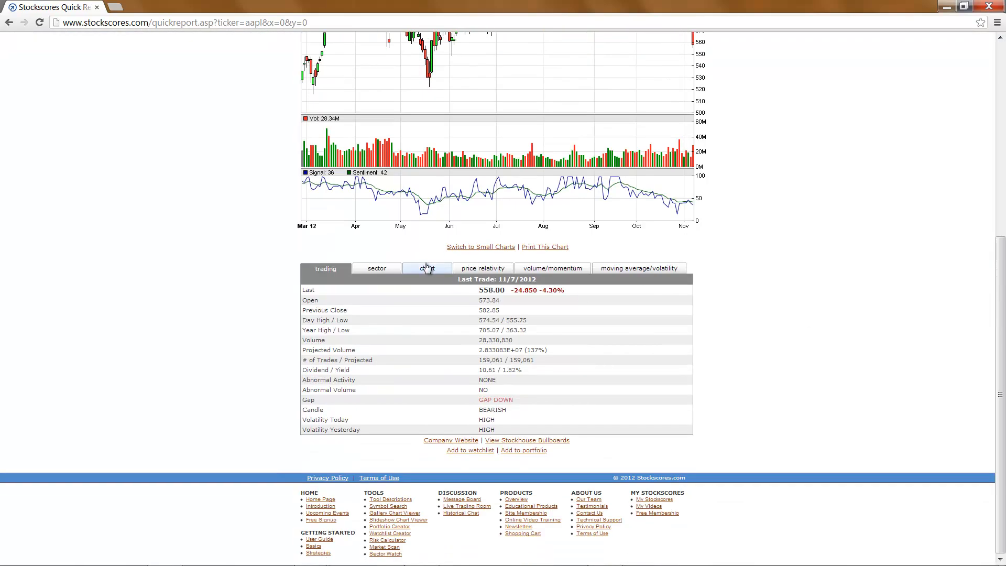
{"action": "left_click", "coordinate": [426, 268]}
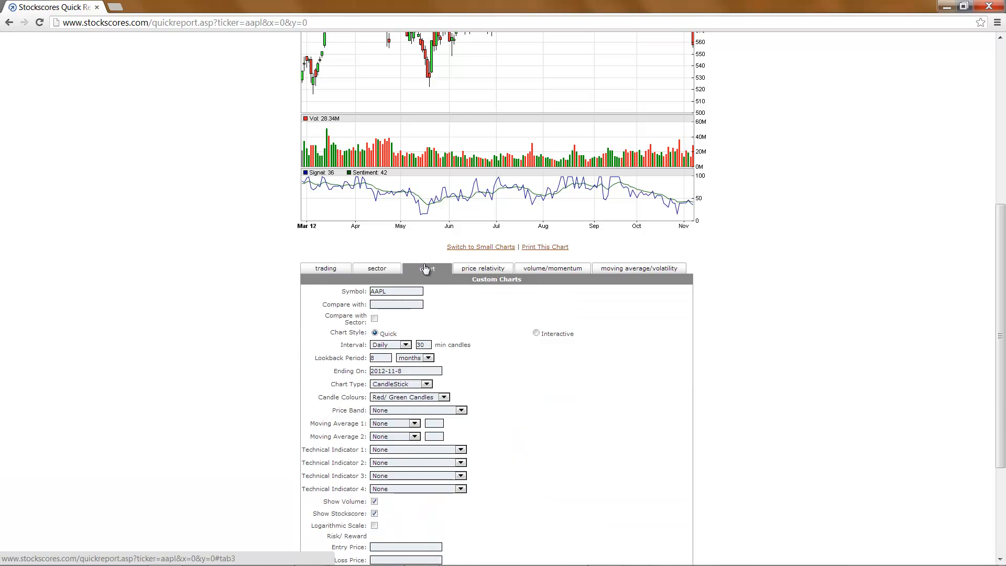
{"action": "scroll", "coordinate": [427, 220], "scroll_direction": "down", "scroll_amount": 2}
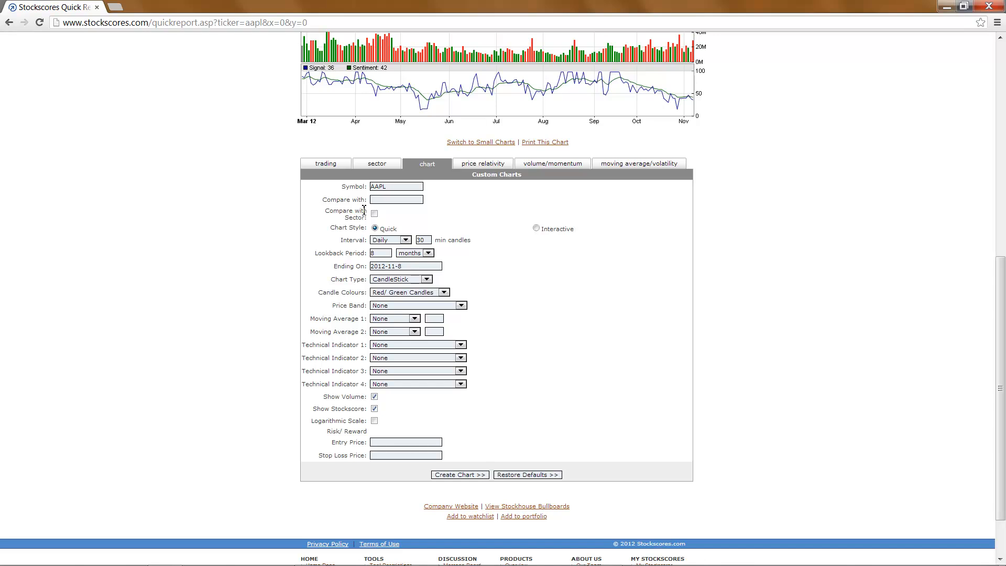
{"action": "left_click", "coordinate": [403, 241]}
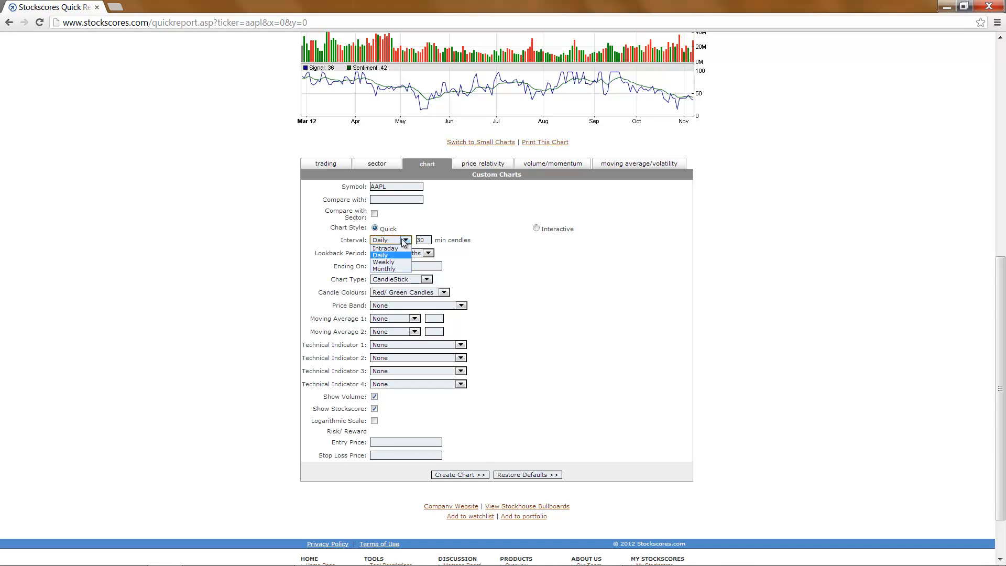
{"action": "left_click", "coordinate": [399, 248]}
{"action": "key", "text": "Tab"}
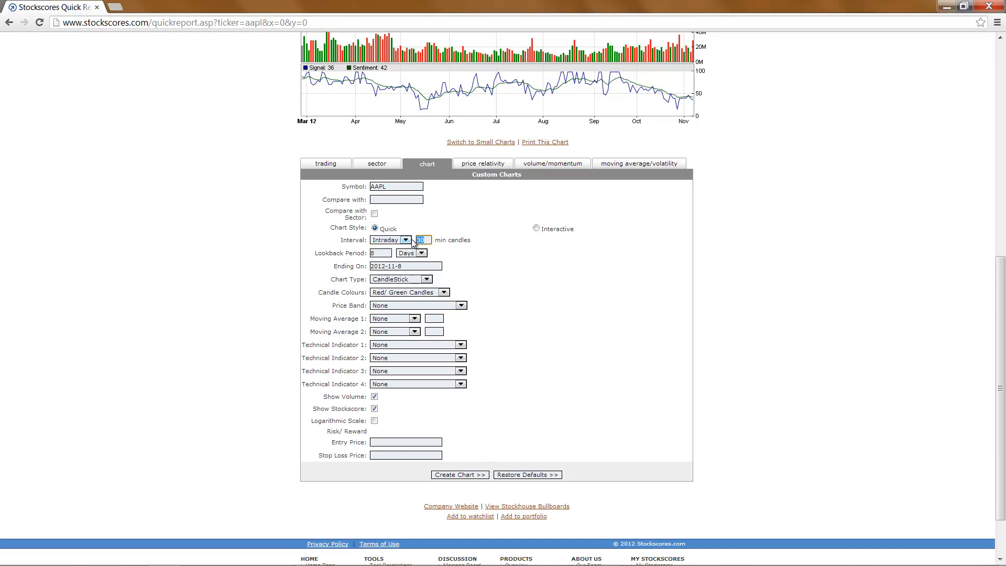
{"action": "type", "text": "15"}
Set the lookback period to 15 days and create the AAPL chart.
{"action": "left_click", "coordinate": [384, 254]}
{"action": "key", "text": "BackSpace"}
{"action": "type", "text": "15"}
{"action": "left_click", "coordinate": [482, 274]}
{"action": "left_click", "coordinate": [457, 475]}
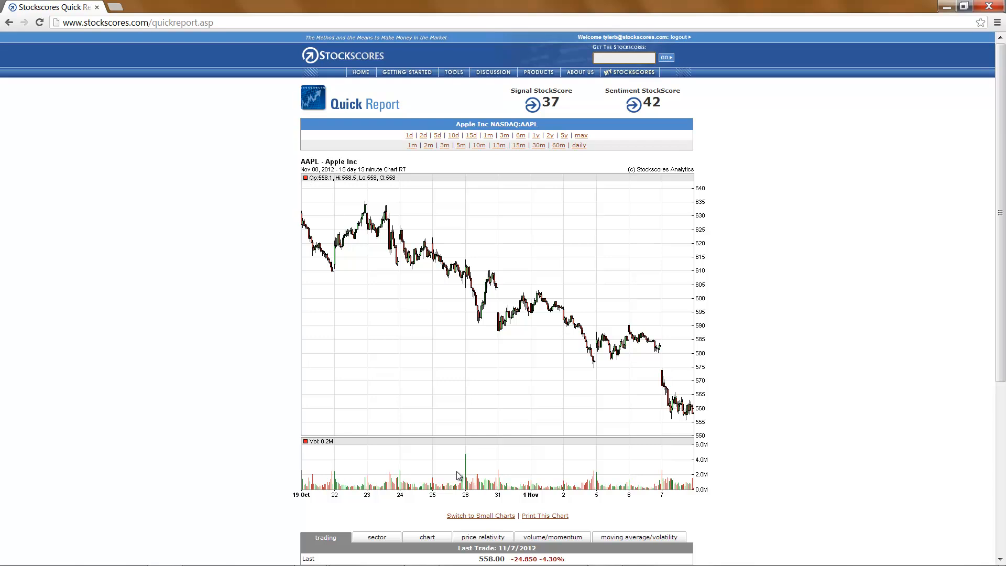
Look up the quick report for the ticker MSFT.
{"action": "left_click", "coordinate": [604, 59]}
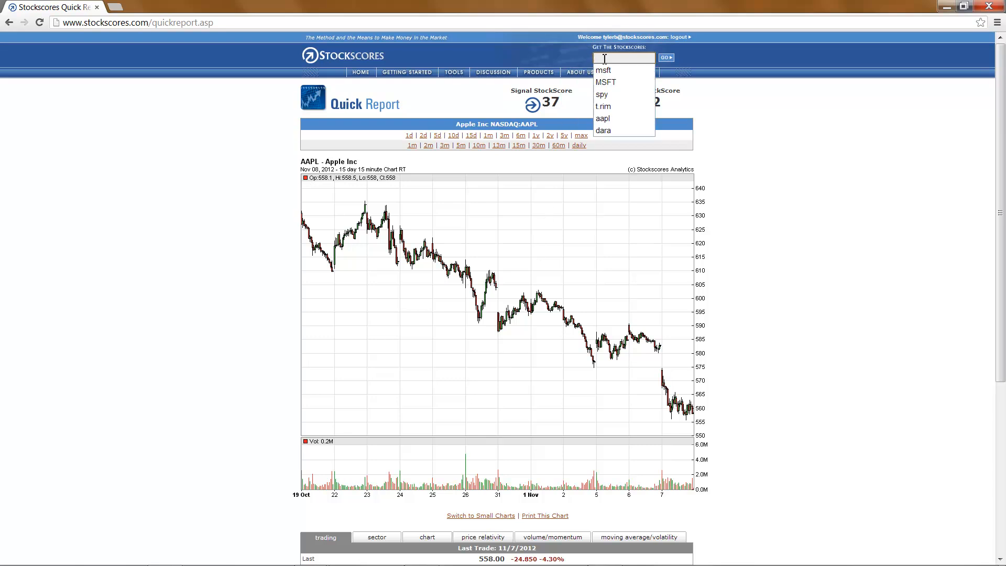
{"action": "type", "text": "MSFT"}
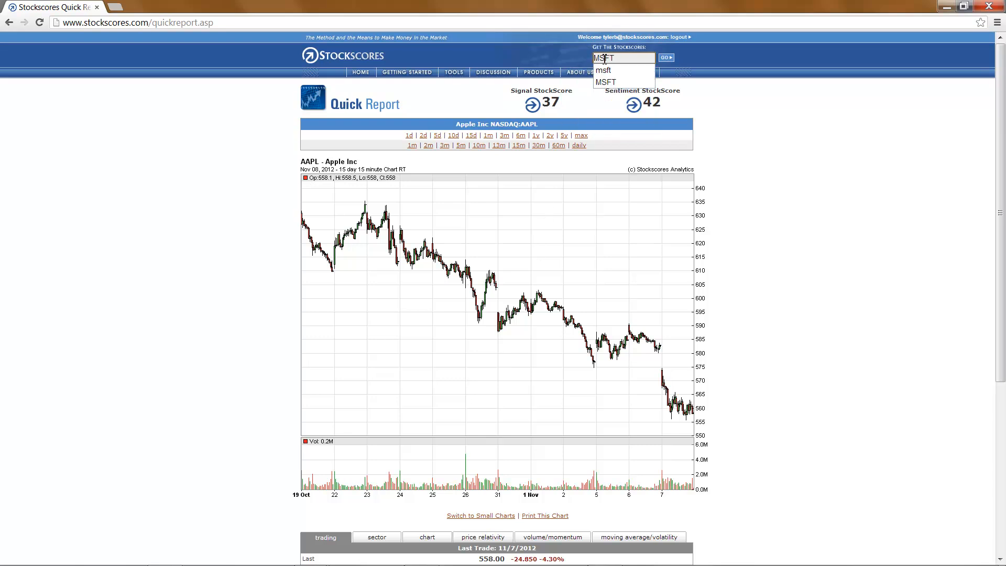
{"action": "key", "text": "Return"}
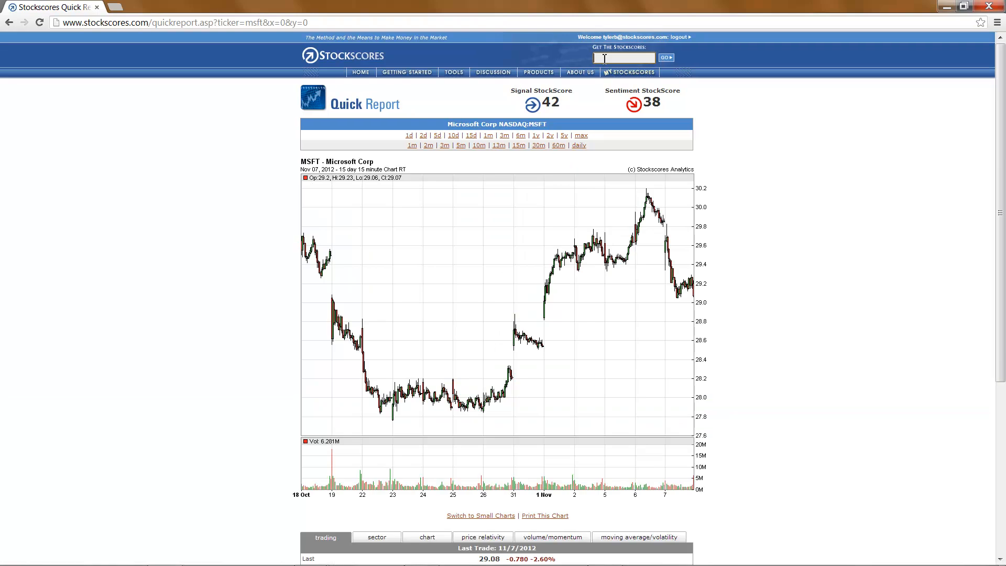
{"action": "left_click", "coordinate": [604, 58]}
Create a custom MSFT chart with a Monthly interval and a lookback period of 15 years.
{"action": "scroll", "coordinate": [772, 248], "scroll_direction": "down", "scroll_amount": 5}
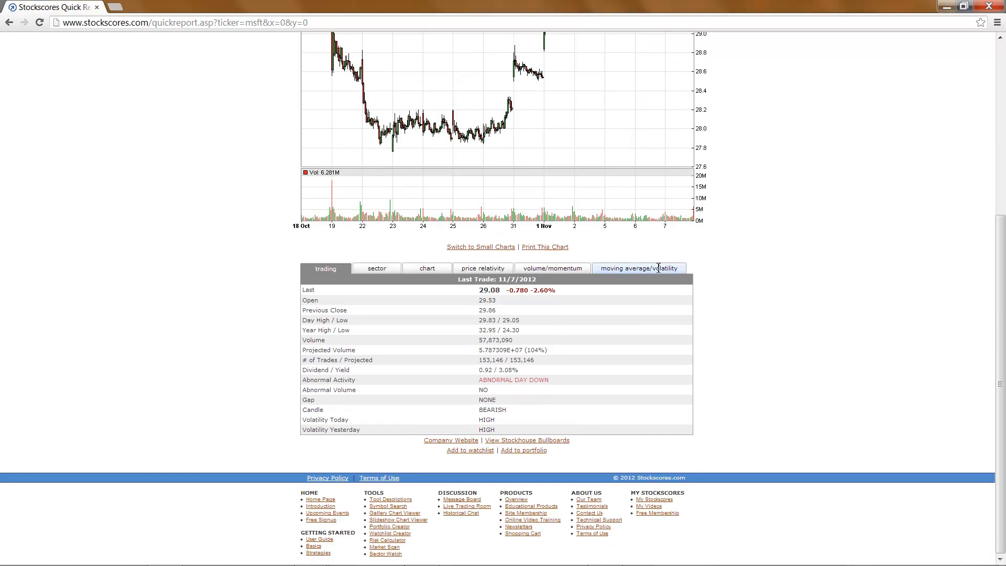
{"action": "left_click", "coordinate": [428, 269]}
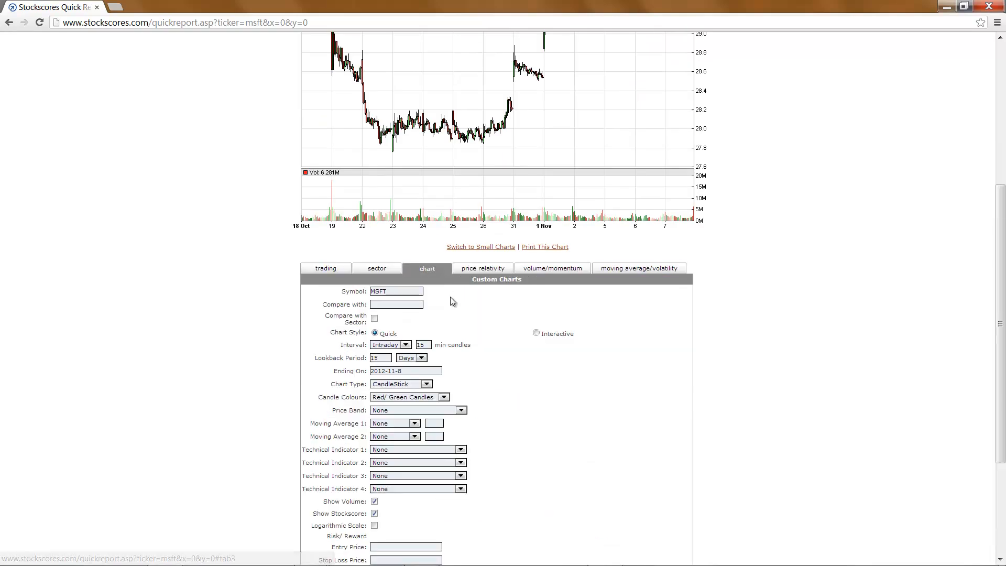
{"action": "left_click", "coordinate": [405, 345]}
{"action": "left_click", "coordinate": [396, 373]}
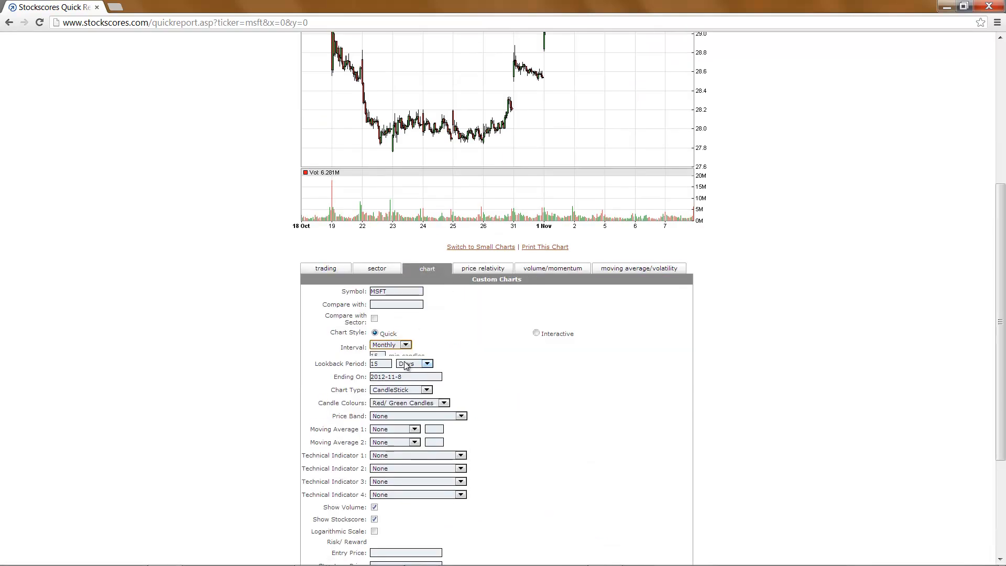
{"action": "left_click", "coordinate": [427, 358]}
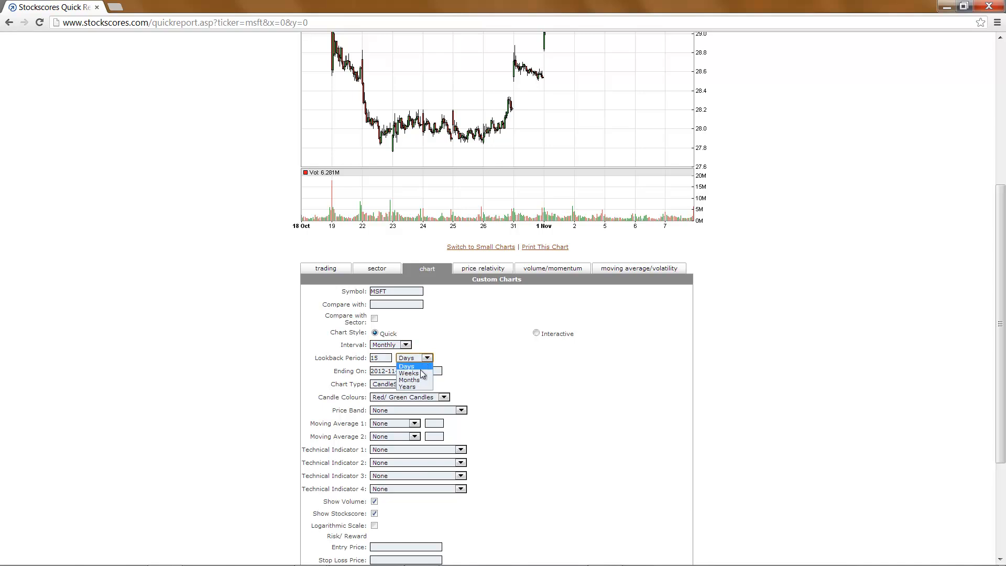
{"action": "left_click", "coordinate": [414, 388]}
{"action": "scroll", "coordinate": [497, 367], "scroll_direction": "down", "scroll_amount": 3}
{"action": "left_click", "coordinate": [477, 422]}
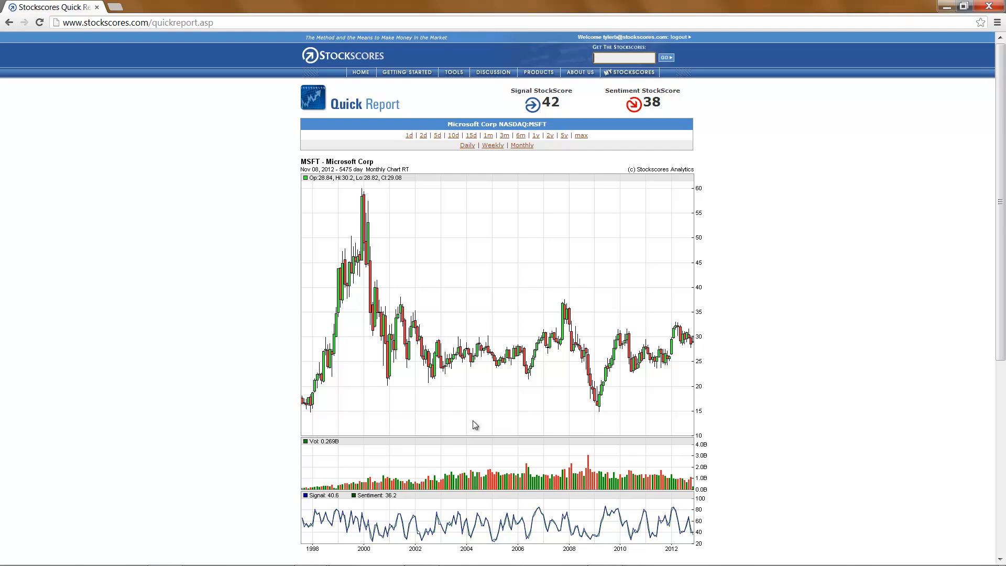
In MSFT's custom chart settings, set the interval to Daily and the lookback period to 8 months.
{"action": "scroll", "coordinate": [473, 422], "scroll_direction": "down", "scroll_amount": 6}
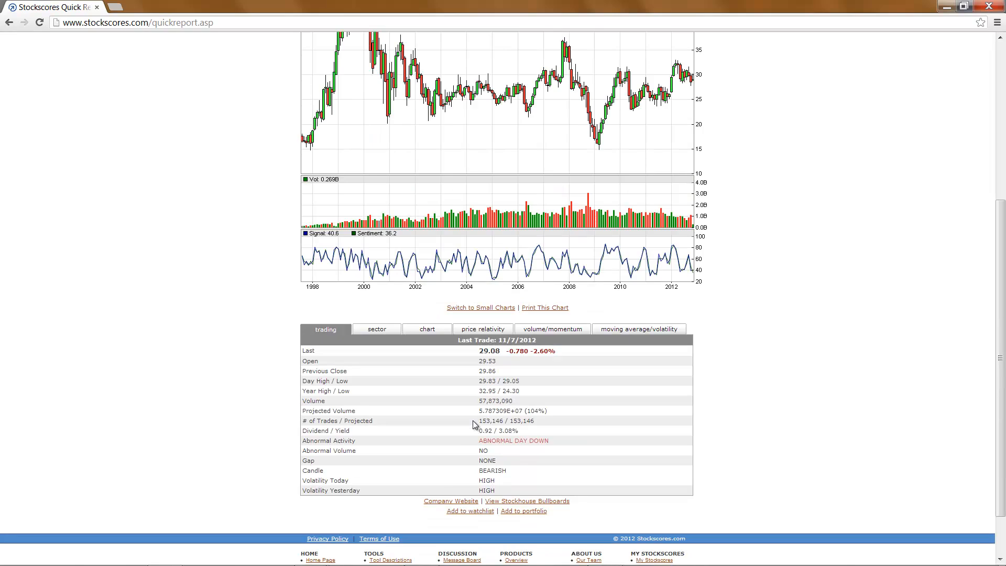
{"action": "left_click", "coordinate": [429, 269]}
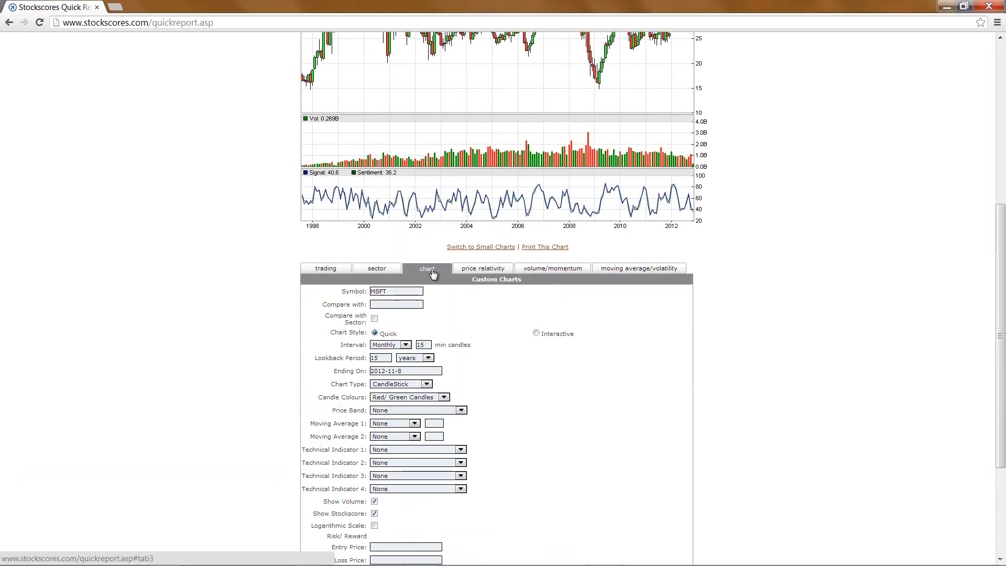
{"action": "left_click", "coordinate": [406, 344]}
{"action": "left_click", "coordinate": [406, 356]}
{"action": "left_click_drag", "start_coordinate": [390, 357], "coordinate": [340, 360]}
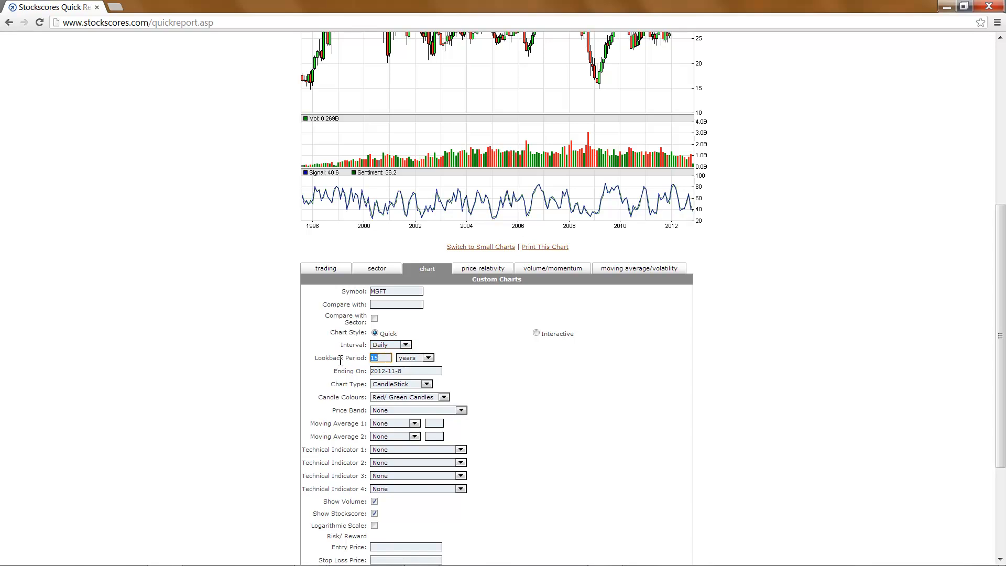
{"action": "type", "text": "8"}
{"action": "left_click", "coordinate": [429, 358]}
{"action": "left_click", "coordinate": [421, 379]}
{"action": "scroll", "coordinate": [482, 370], "scroll_direction": "down", "scroll_amount": 3}
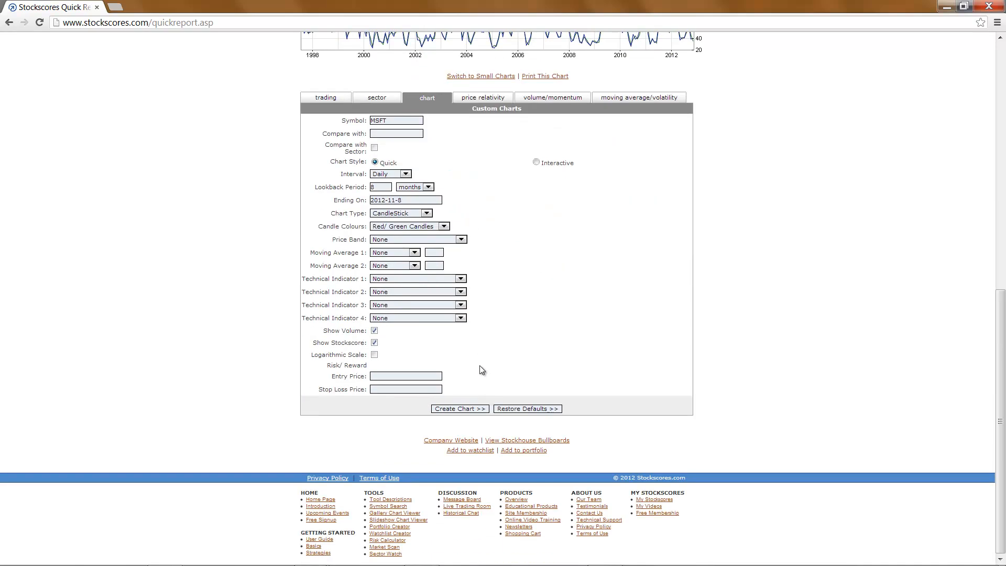
Set technical indicator 1 to MACD and indicator 2 to RSI, and create the MSFT chart.
{"action": "left_click", "coordinate": [460, 279]}
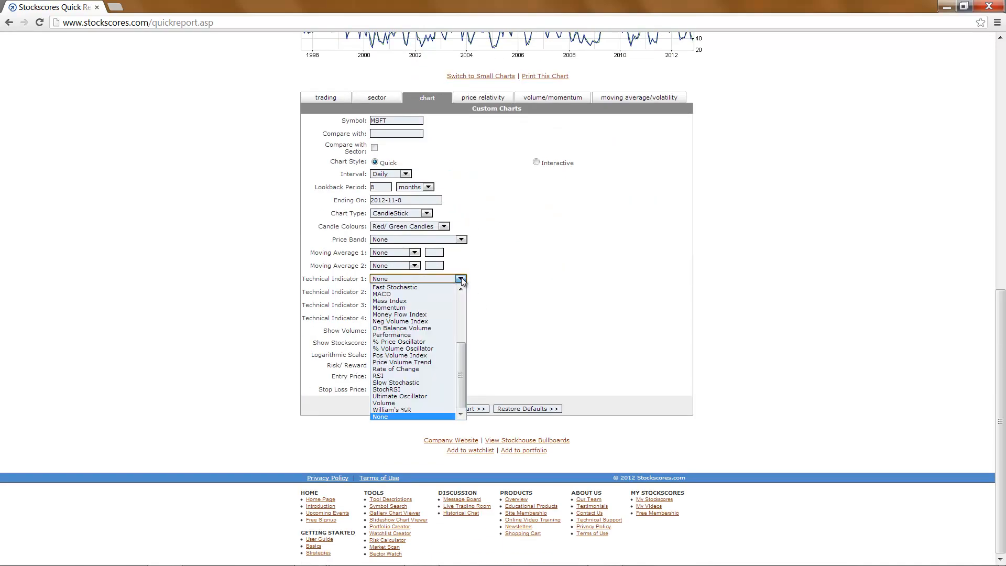
{"action": "left_click", "coordinate": [450, 294]}
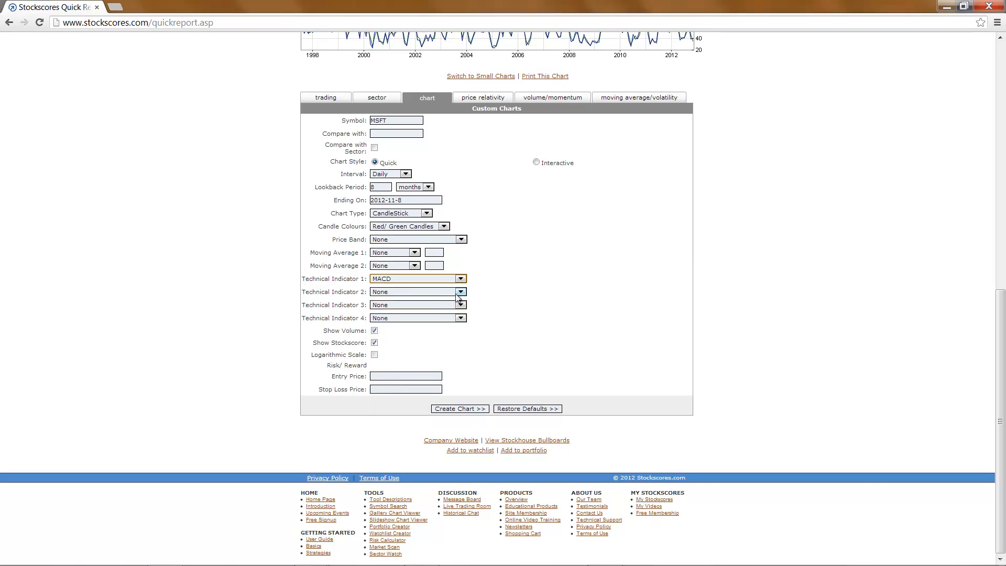
{"action": "left_click", "coordinate": [459, 291]}
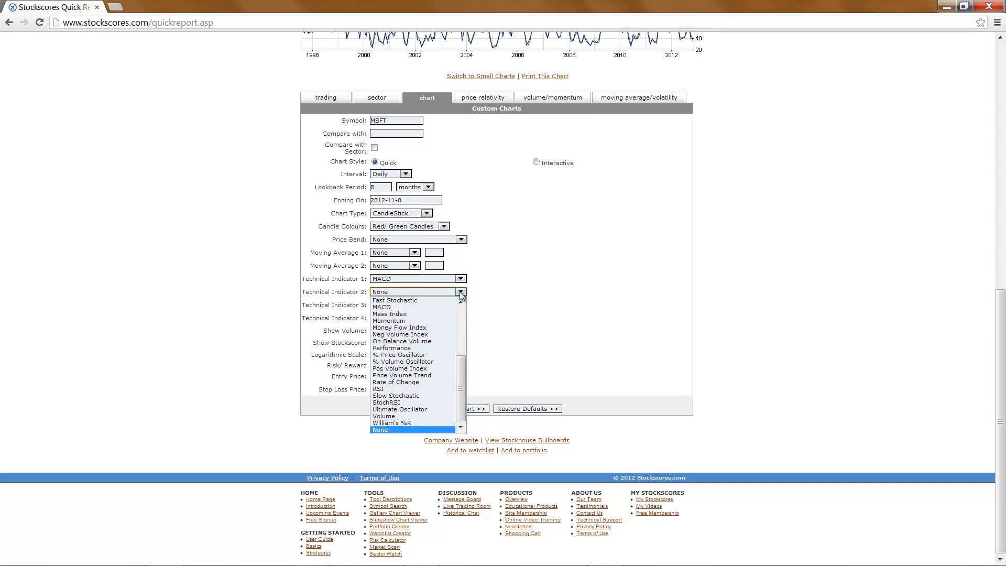
{"action": "left_click", "coordinate": [419, 389]}
{"action": "left_click", "coordinate": [468, 408]}
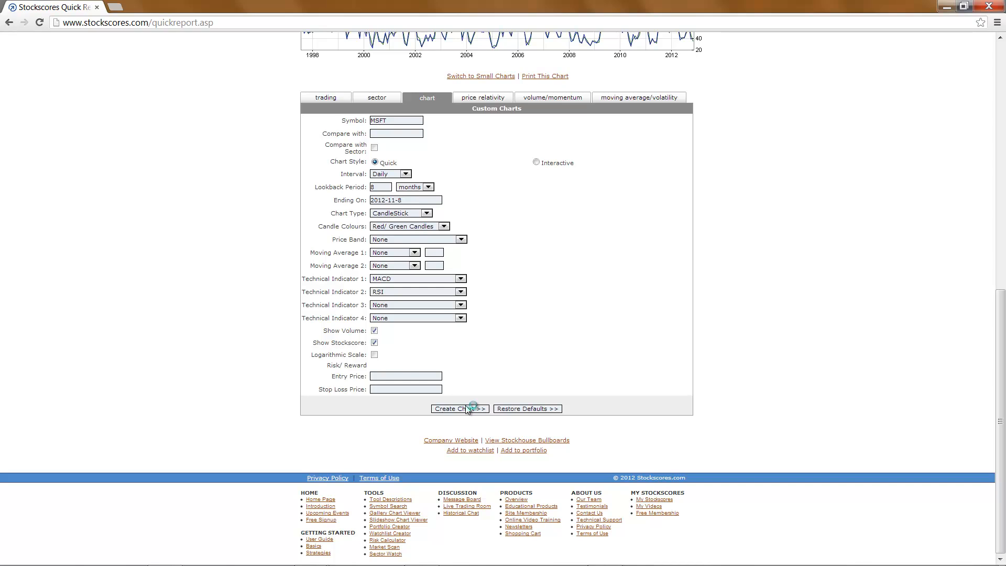
Look up the quick report for IBM and examine its chart with the indicators.
{"action": "scroll", "coordinate": [468, 408], "scroll_direction": "down", "scroll_amount": 3}
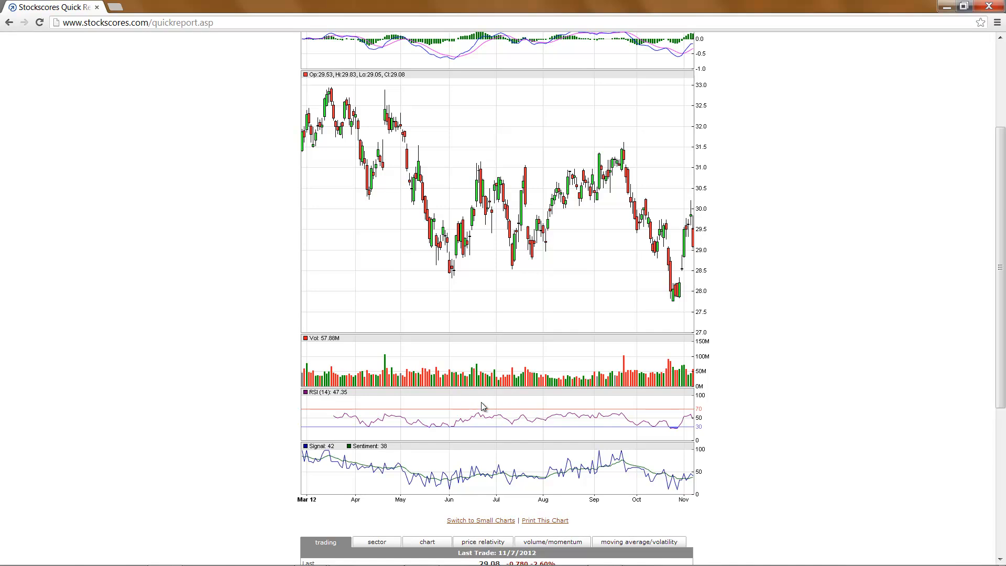
{"action": "scroll", "coordinate": [485, 403], "scroll_direction": "up", "scroll_amount": 3}
{"action": "left_click", "coordinate": [602, 58]}
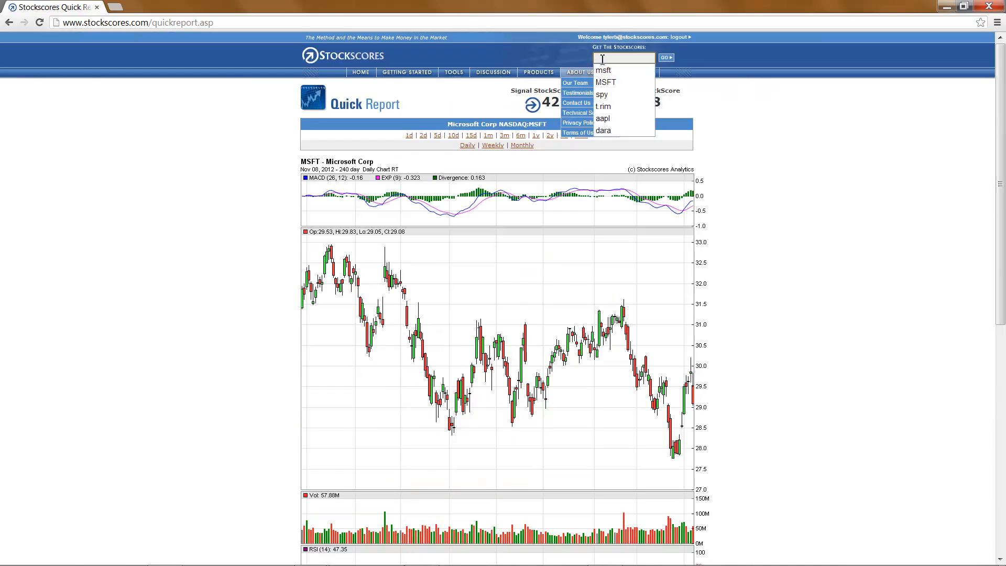
{"action": "type", "text": "ibm"}
{"action": "key", "text": "Return"}
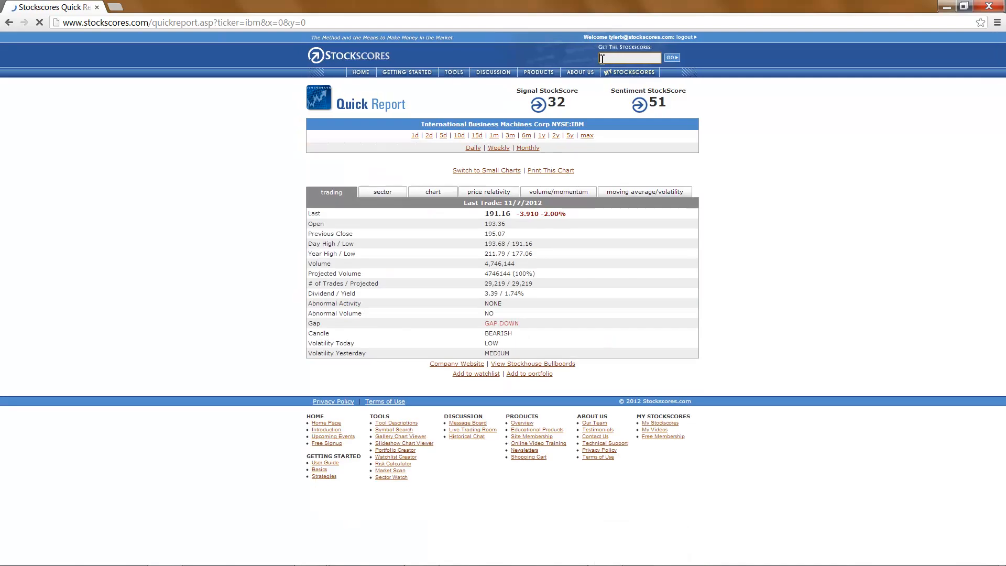
{"action": "scroll", "coordinate": [792, 236], "scroll_direction": "down", "scroll_amount": 3}
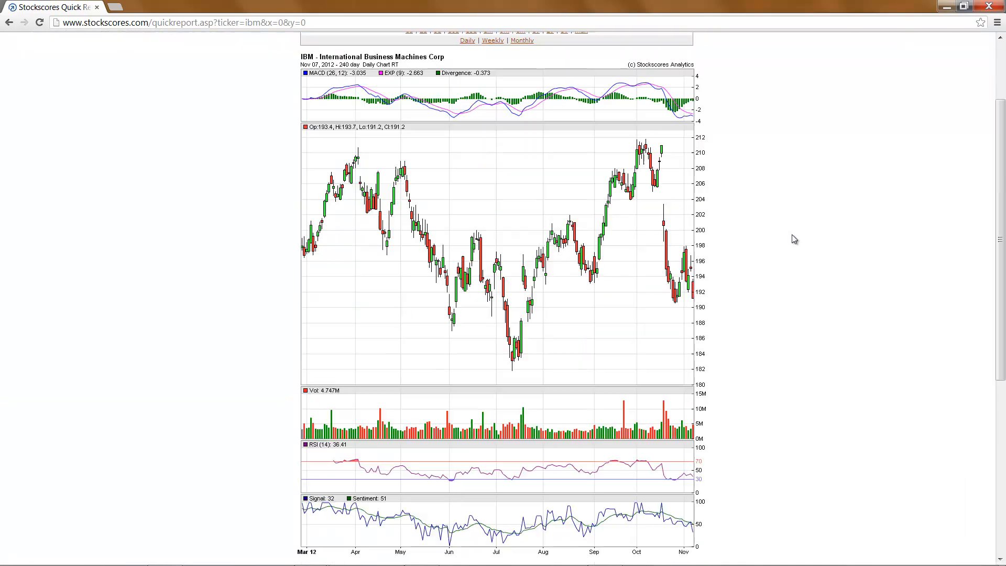
{"action": "scroll", "coordinate": [793, 239], "scroll_direction": "up", "scroll_amount": 3}
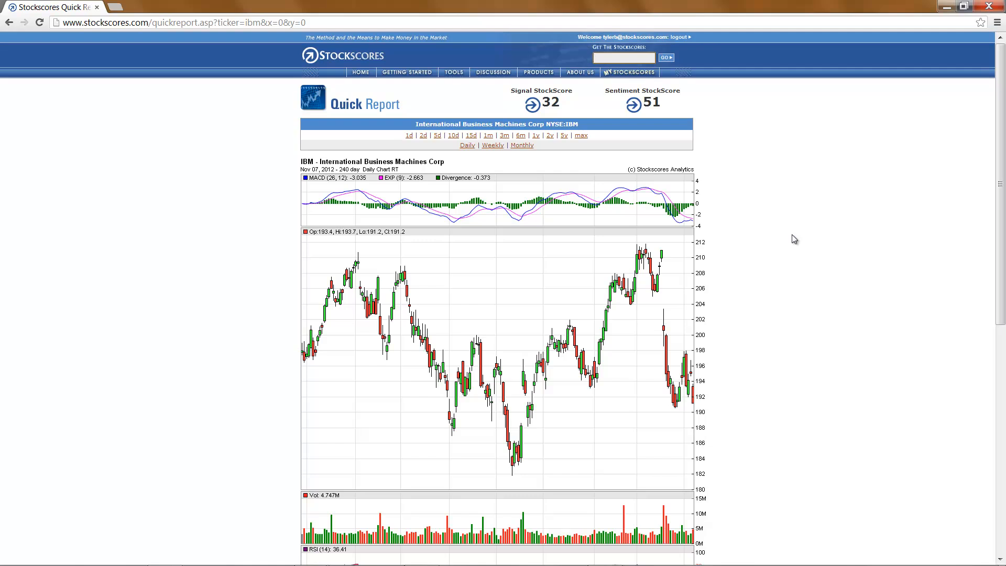
Look up the quick reports for the Canadian tickers T.SU and V.INT.
{"action": "type", "text": "T."}
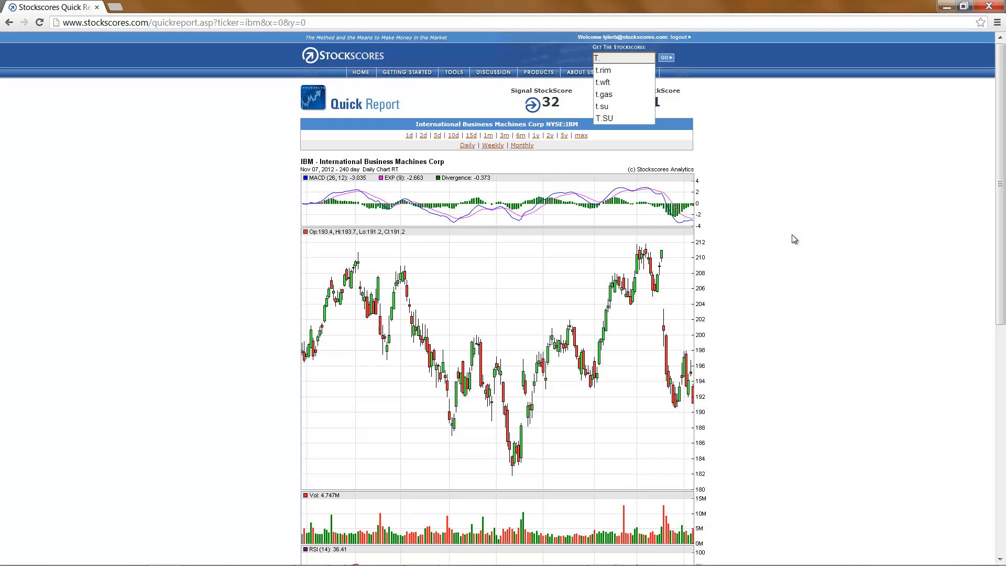
{"action": "type", "text": "SU"}
{"action": "key", "text": "Return"}
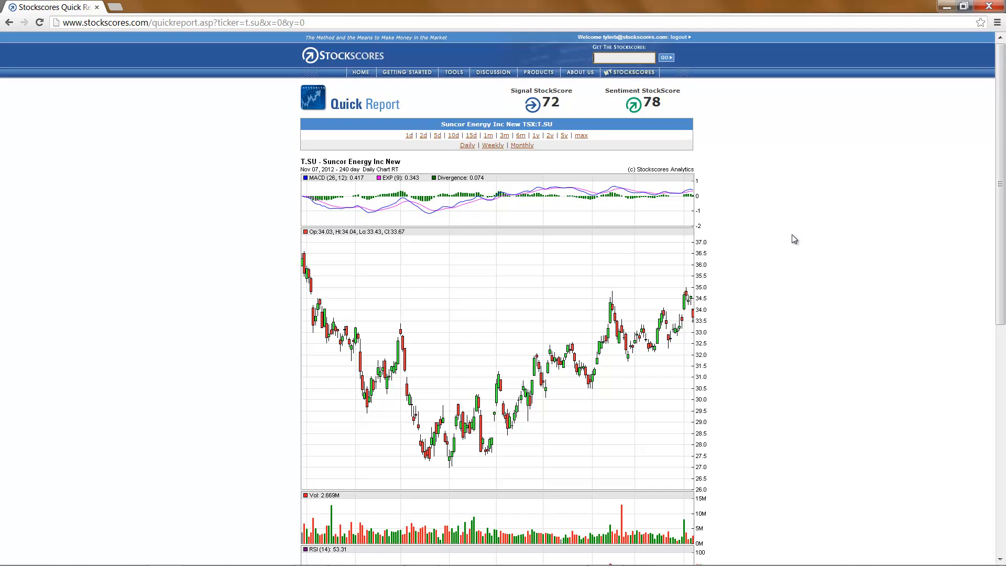
{"action": "type", "text": "V.INT"}
{"action": "key", "text": "Return"}
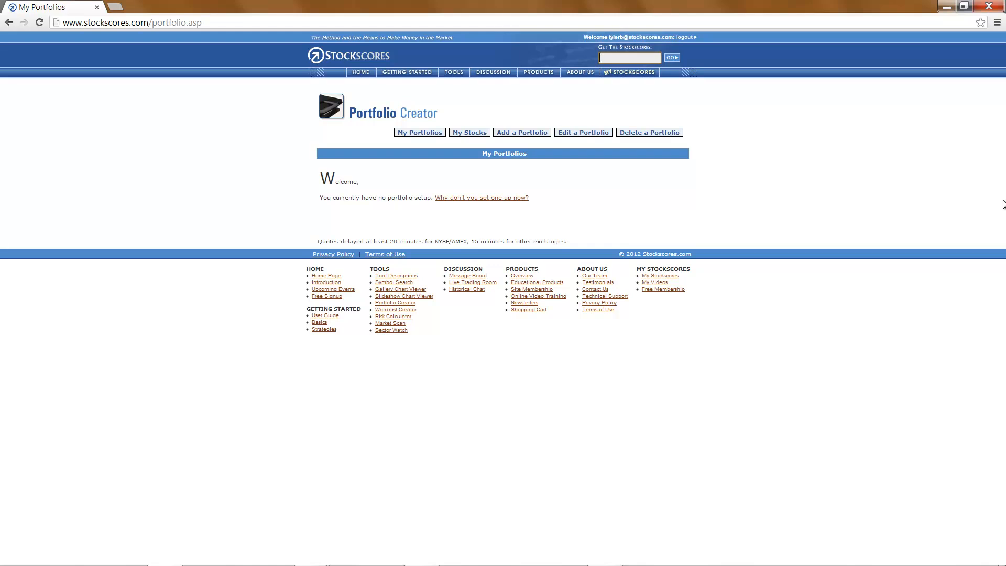
Start adding a portfolio in the Portfolio Creator and name it Test.
{"action": "mouse_move", "coordinate": [453, 69]}
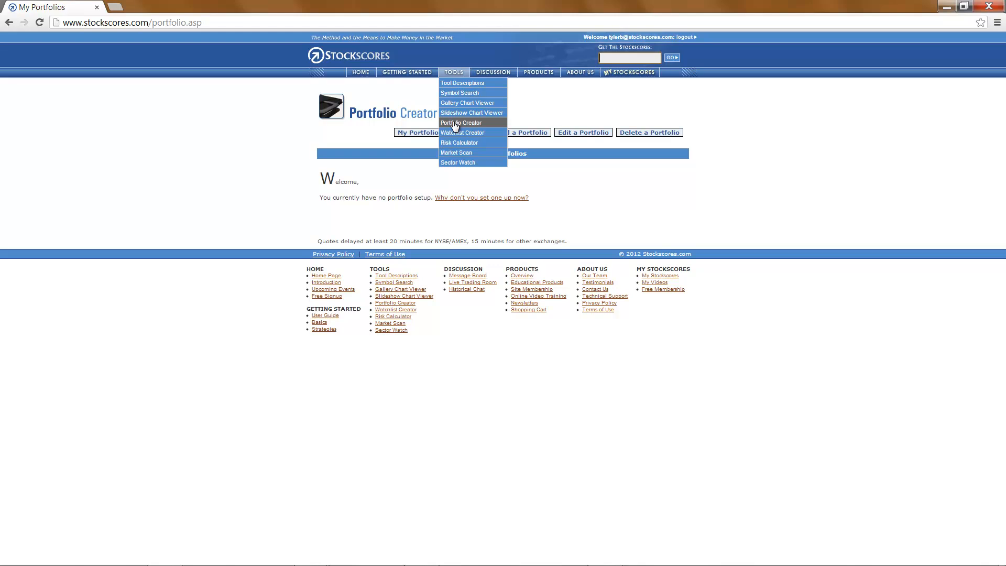
{"action": "left_click", "coordinate": [547, 133]}
{"action": "left_click", "coordinate": [381, 169]}
{"action": "type", "text": "Test"}
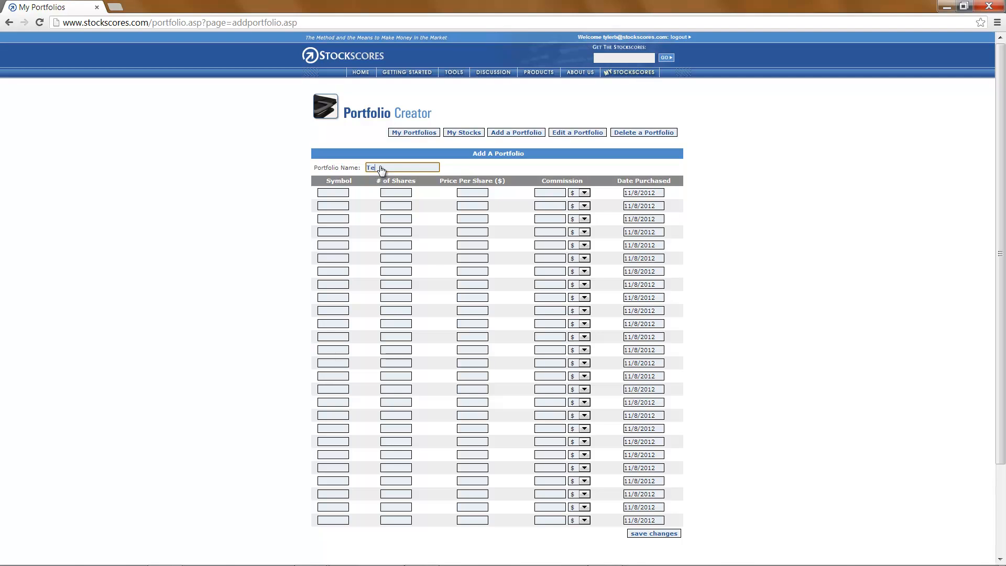
Enter a holding of 1000 msft shares at $15 with $10 commission, purchased 11/8/2010, and save the portfolio.
{"action": "left_click", "coordinate": [337, 194]}
{"action": "type", "text": "msft"}
{"action": "left_click", "coordinate": [396, 193]}
{"action": "type", "text": "1000"}
{"action": "left_click", "coordinate": [472, 194]}
{"action": "type", "text": "15"}
{"action": "left_click", "coordinate": [550, 194]}
{"action": "type", "text": "10"}
{"action": "left_click", "coordinate": [658, 193]}
{"action": "scroll", "coordinate": [693, 219], "scroll_direction": "down", "scroll_amount": 3}
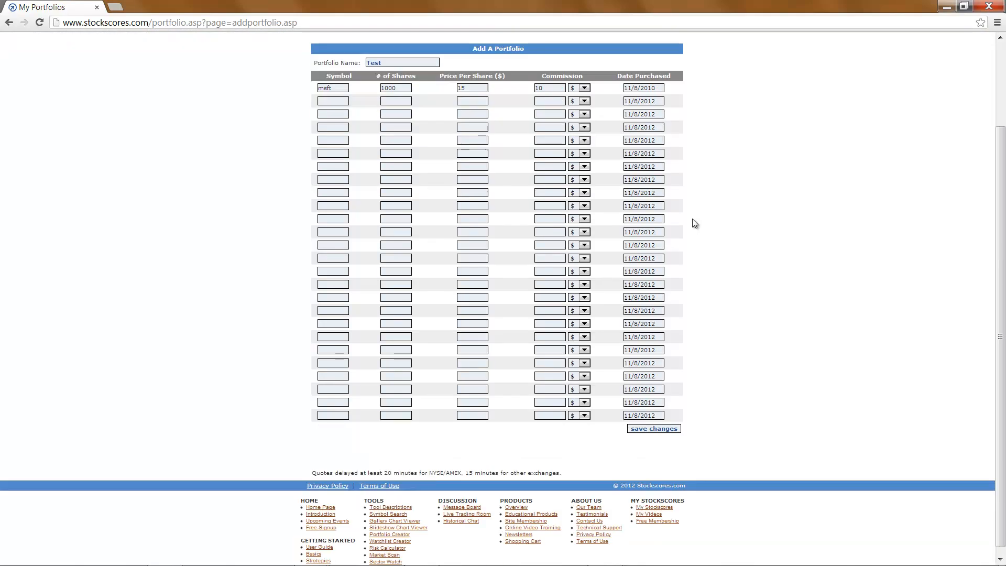
{"action": "left_click", "coordinate": [651, 429]}
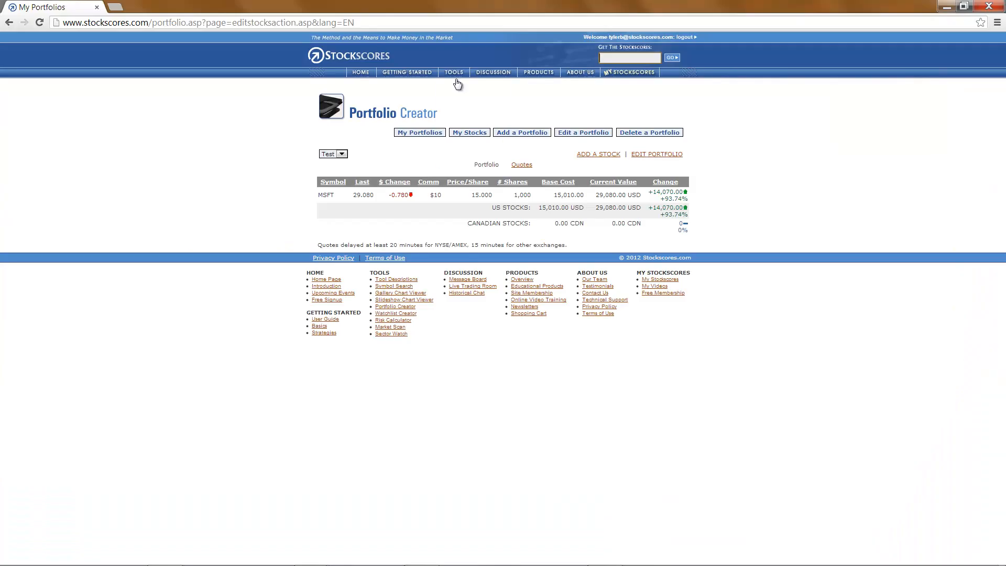
Open the Watchlist Creator.
{"action": "mouse_move", "coordinate": [454, 72]}
{"action": "left_click", "coordinate": [457, 133]}
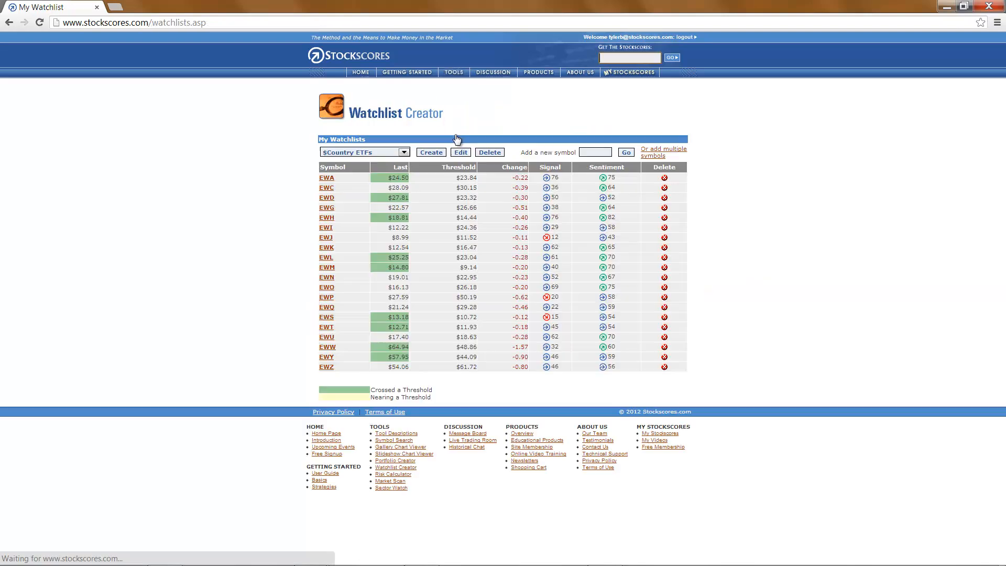
Start creating a new watchlist and name it Test.
{"action": "left_click", "coordinate": [403, 152]}
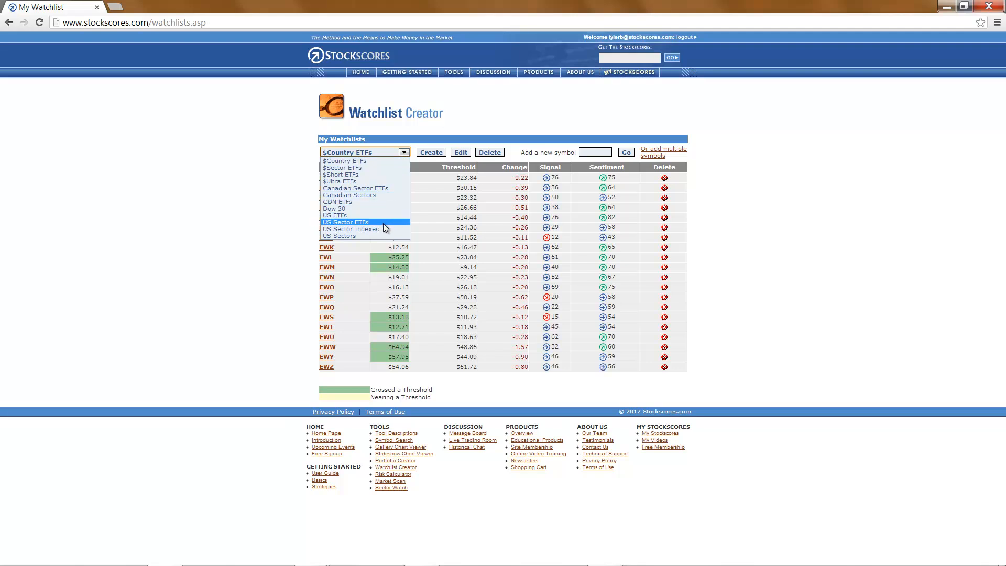
{"action": "left_click", "coordinate": [421, 153]}
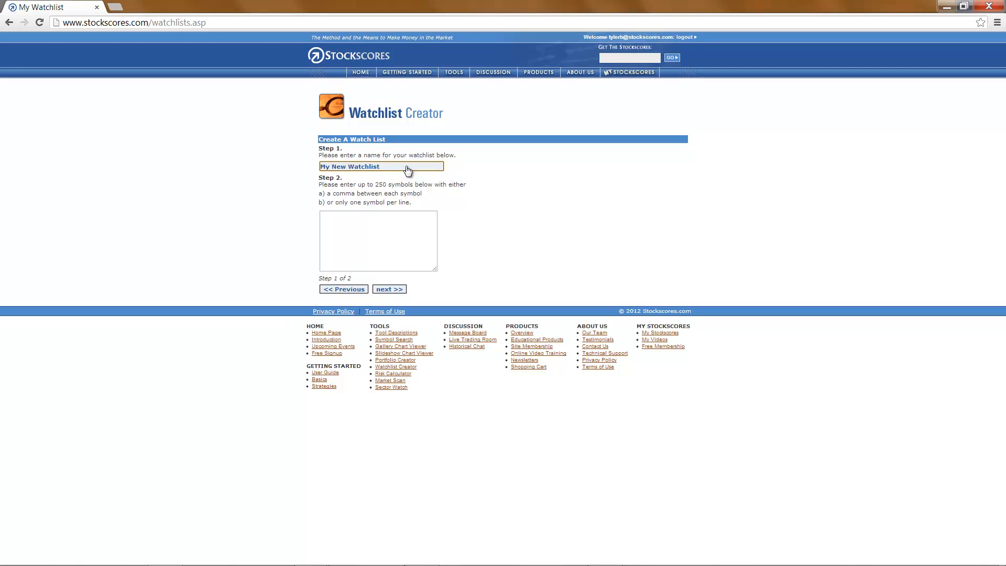
{"action": "left_click_drag", "start_coordinate": [407, 170], "coordinate": [314, 168]}
{"action": "type", "text": "Test"}
List the symbols IBM, MSFT, AAPL, CIEN, T.SU and T.BBD.B for the watchlist and continue to its notification settings.
{"action": "left_click", "coordinate": [350, 219]}
{"action": "type", "text": "IBm"}
{"action": "key", "text": "Return"}
{"action": "type", "text": "MSFT"}
{"action": "key", "text": "Return"}
{"action": "type", "text": "AAPl"}
{"action": "key", "text": "Return"}
{"action": "type", "text": "CIEN"}
{"action": "key", "text": "Return"}
{"action": "type", "text": "T."}
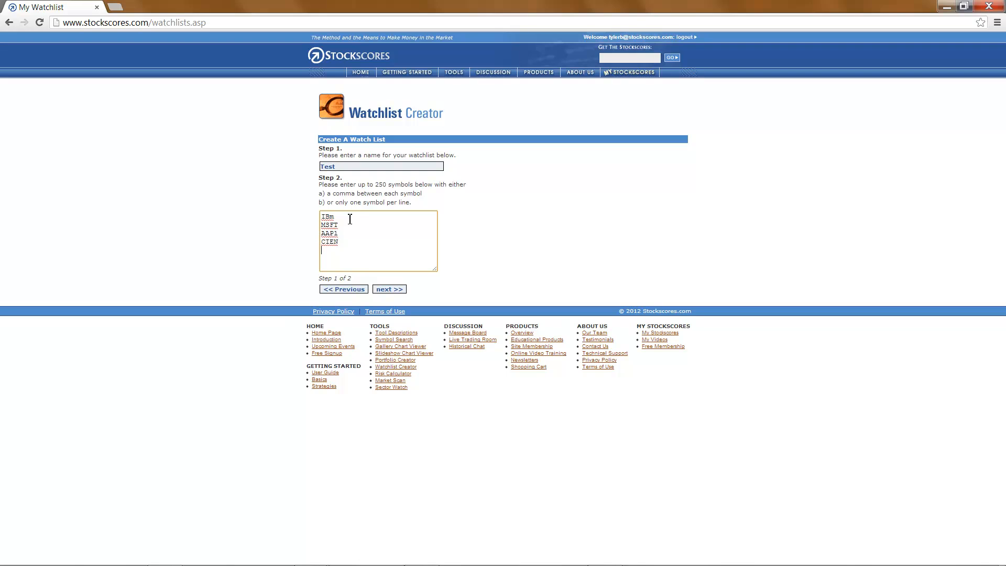
{"action": "type", "text": "SU"}
{"action": "key", "text": "Return"}
{"action": "type", "text": "T.bbd.b"}
{"action": "left_click", "coordinate": [381, 288]}
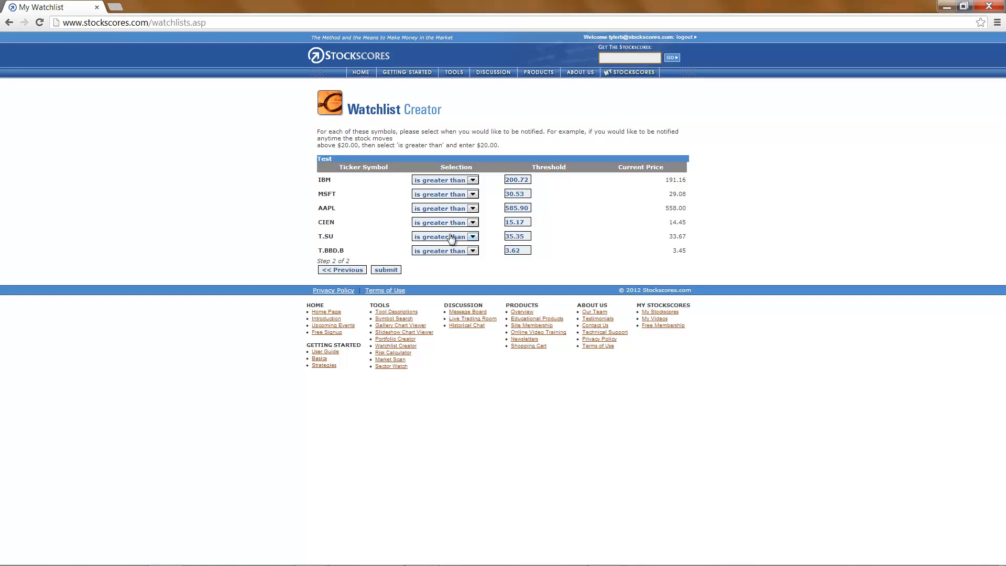
Submit the watchlist with the suggested thresholds and display the Test watchlist.
{"action": "left_click", "coordinate": [390, 273]}
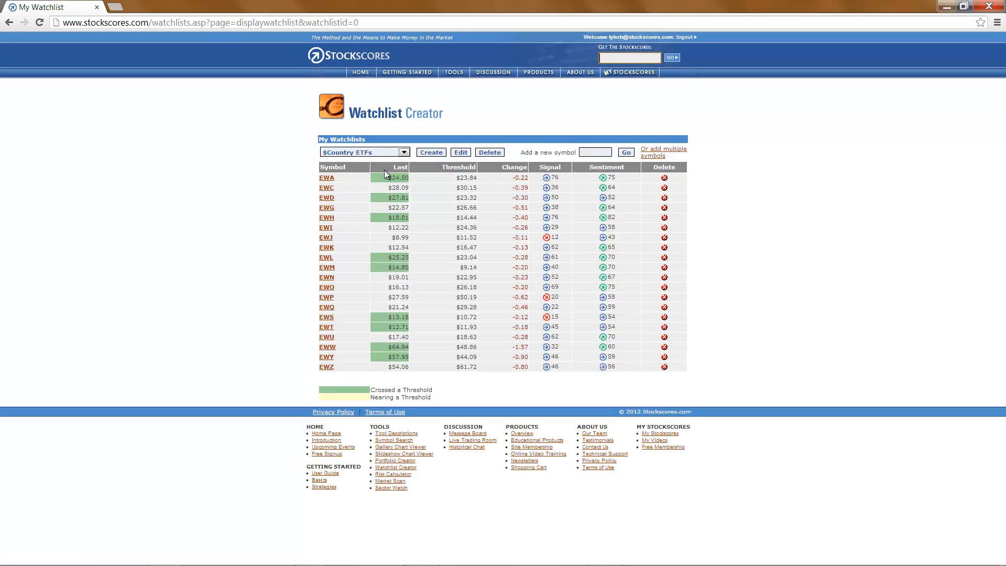
{"action": "left_click", "coordinate": [403, 153]}
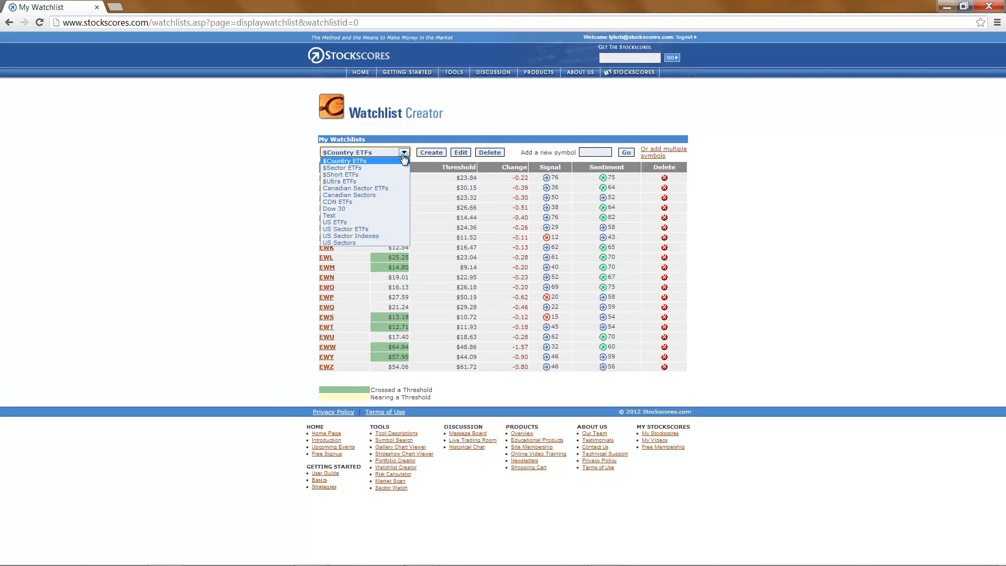
{"action": "left_click", "coordinate": [382, 215]}
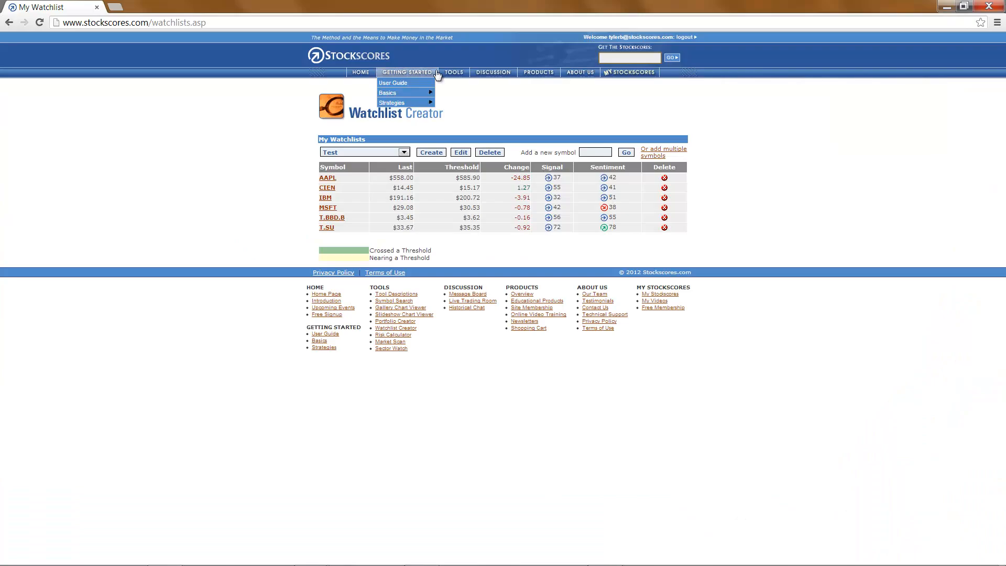
Open the Gallery Chart Viewer and load the Test watchlist in it.
{"action": "mouse_move", "coordinate": [454, 72]}
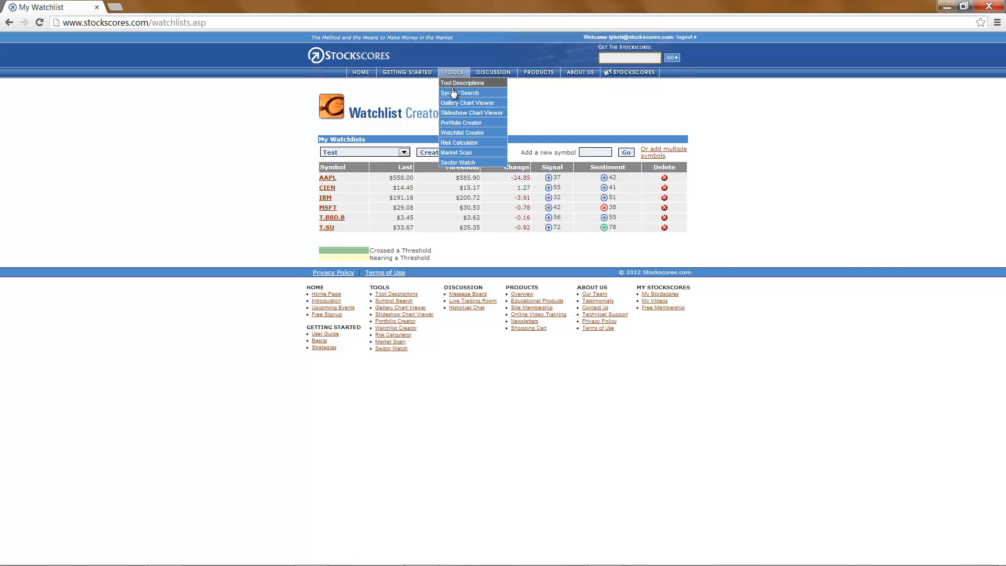
{"action": "left_click", "coordinate": [453, 104]}
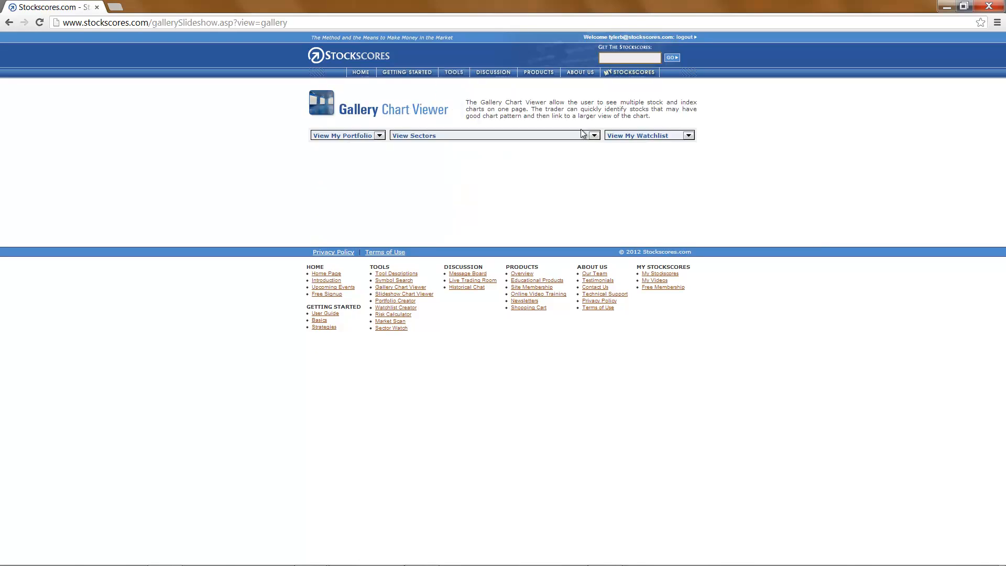
{"action": "left_click", "coordinate": [688, 137]}
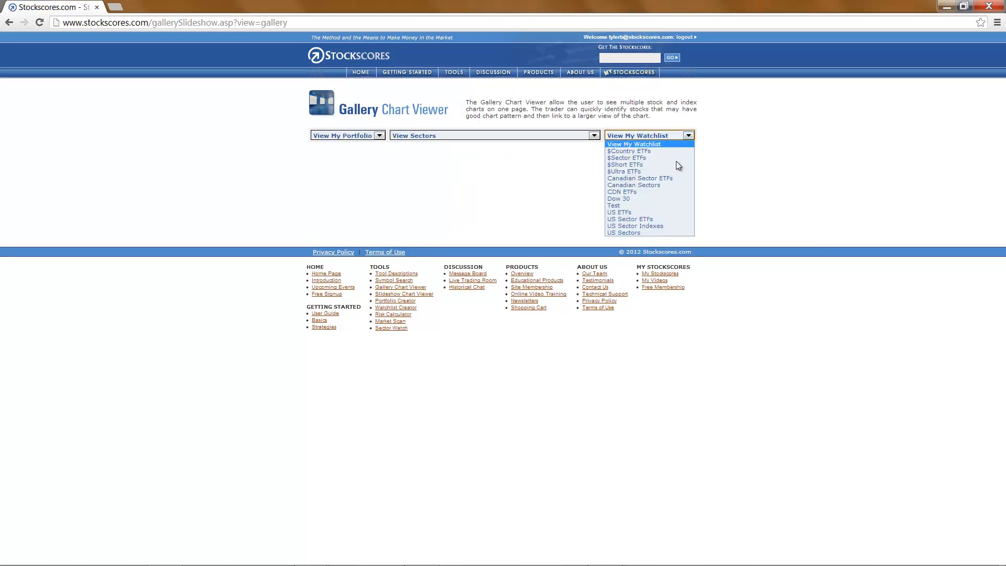
{"action": "left_click", "coordinate": [658, 205]}
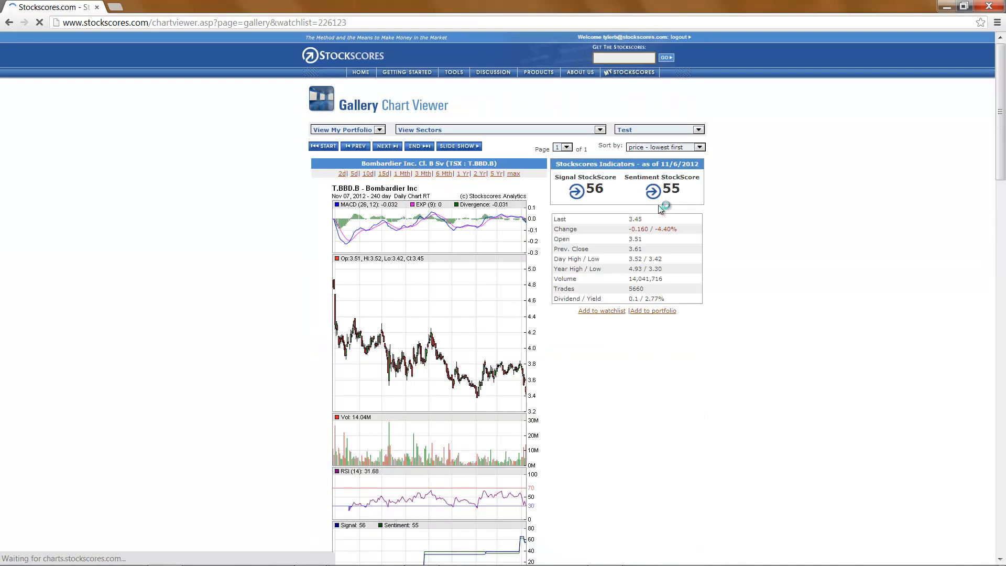
Look through the gallery charts of the Test watchlist, enlarging the Ciena chart and closing it again.
{"action": "scroll", "coordinate": [733, 217], "scroll_direction": "down", "scroll_amount": 6}
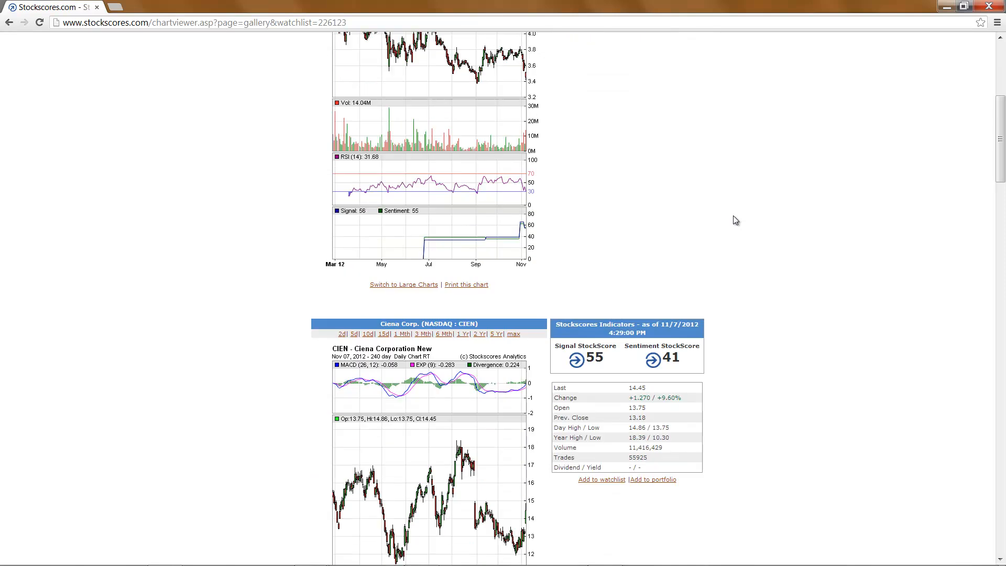
{"action": "scroll", "coordinate": [733, 216], "scroll_direction": "down", "scroll_amount": 6}
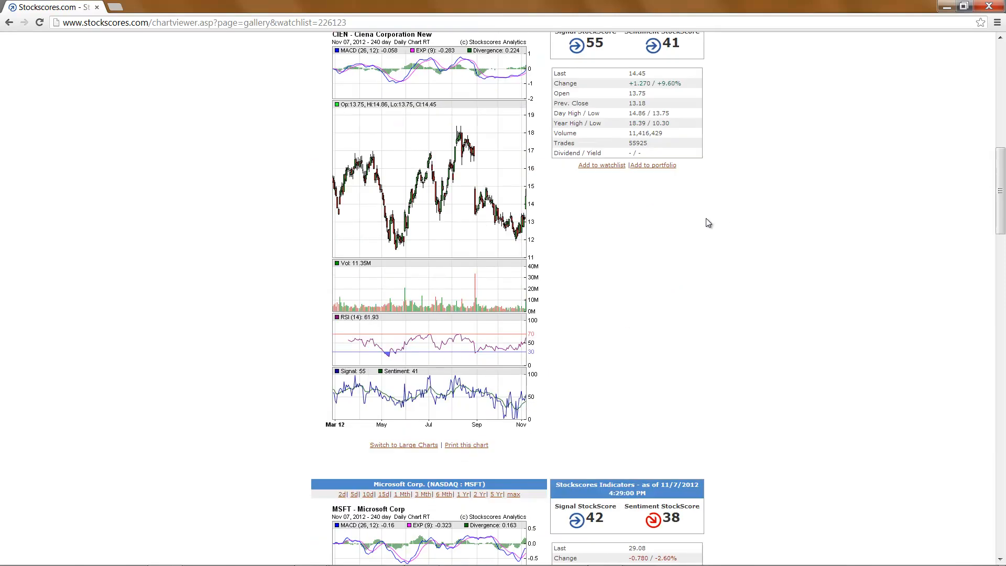
{"action": "left_click", "coordinate": [491, 225]}
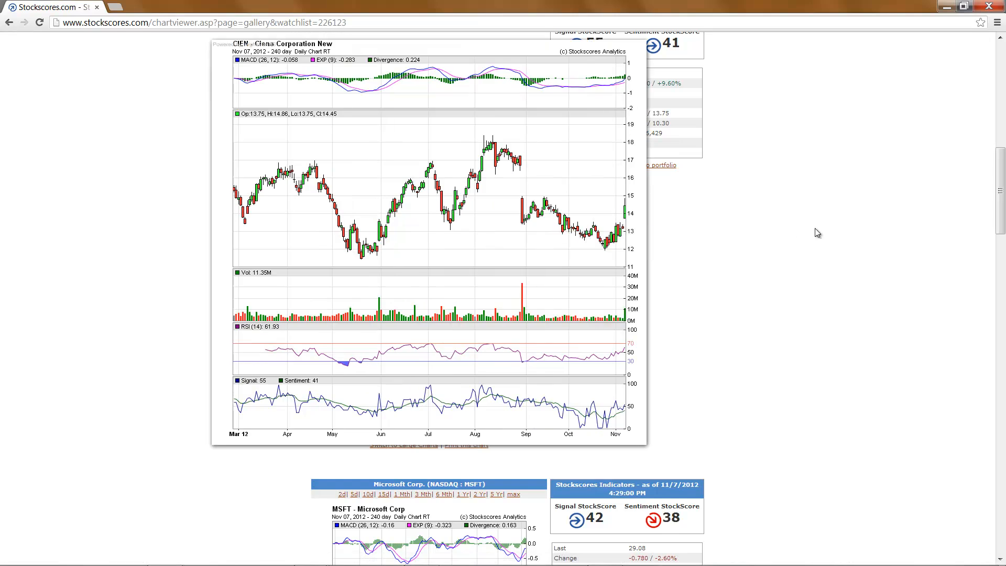
{"action": "left_click", "coordinate": [567, 258]}
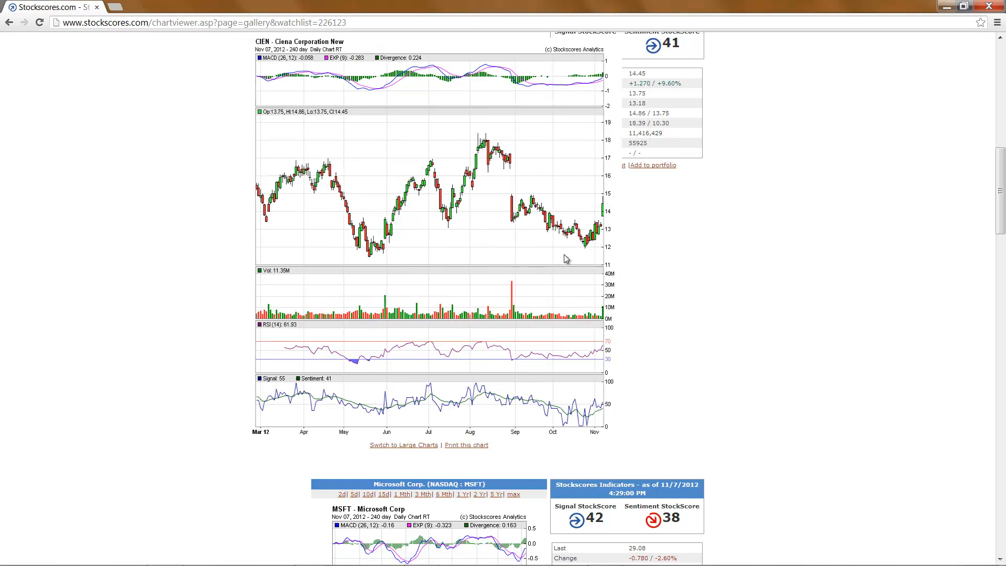
{"action": "scroll", "coordinate": [762, 255], "scroll_direction": "up", "scroll_amount": 2}
{"action": "scroll", "coordinate": [762, 255], "scroll_direction": "down", "scroll_amount": 10}
{"action": "scroll", "coordinate": [762, 255], "scroll_direction": "down", "scroll_amount": 9}
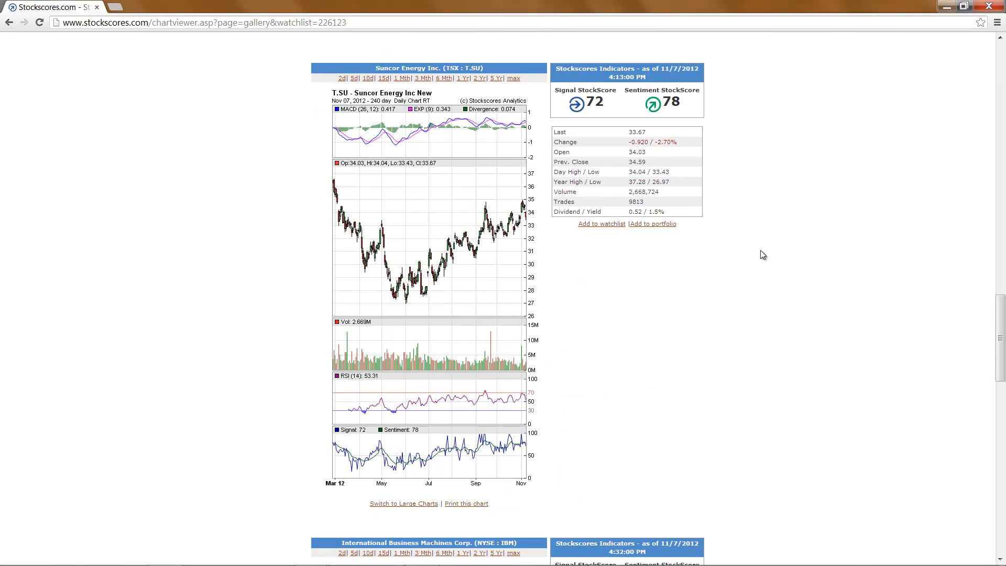
{"action": "scroll", "coordinate": [762, 255], "scroll_direction": "up", "scroll_amount": 6}
{"action": "scroll", "coordinate": [761, 251], "scroll_direction": "up", "scroll_amount": 20}
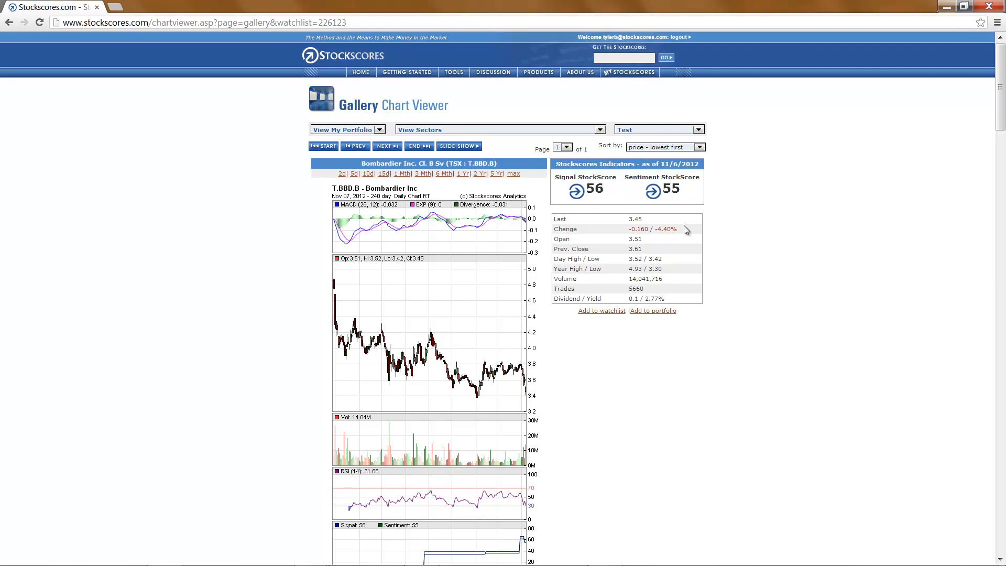
Check which watchlists, portfolios and sectors can be chosen for the chart gallery, leaving the selection as it is.
{"action": "left_click", "coordinate": [699, 131]}
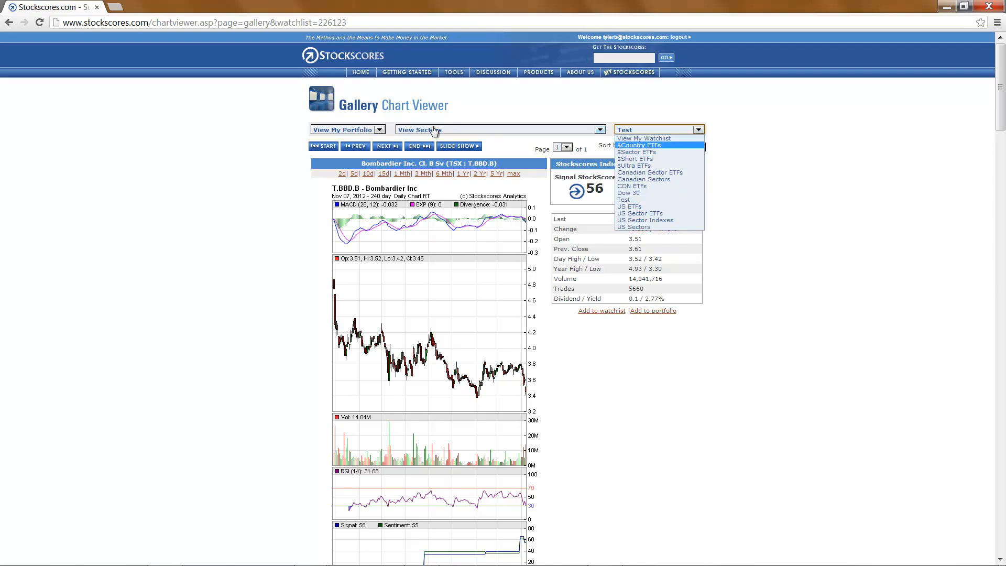
{"action": "left_click", "coordinate": [381, 130]}
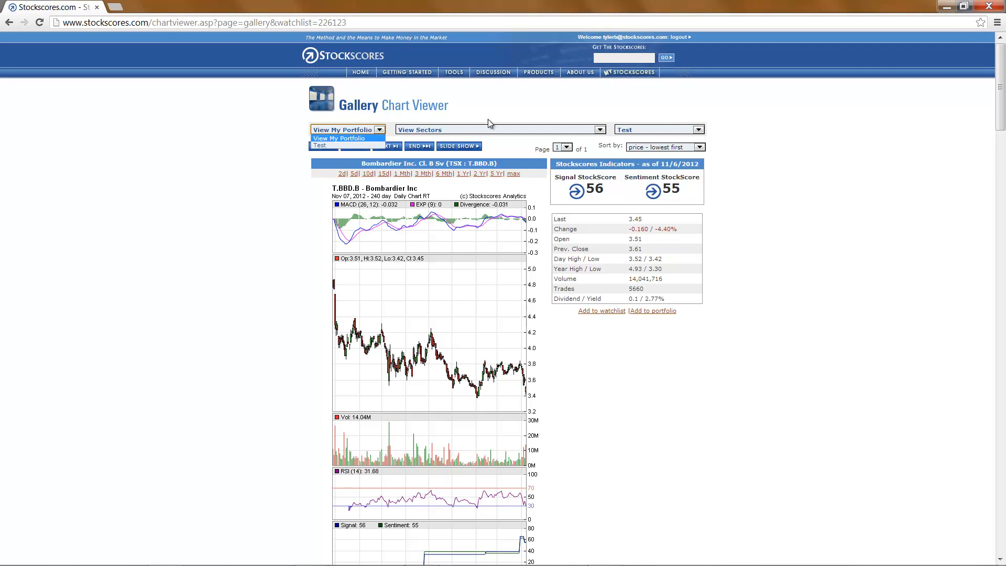
{"action": "left_click", "coordinate": [601, 131]}
{"action": "left_click_drag", "start_coordinate": [601, 152], "coordinate": [600, 189]}
{"action": "left_click", "coordinate": [757, 196]}
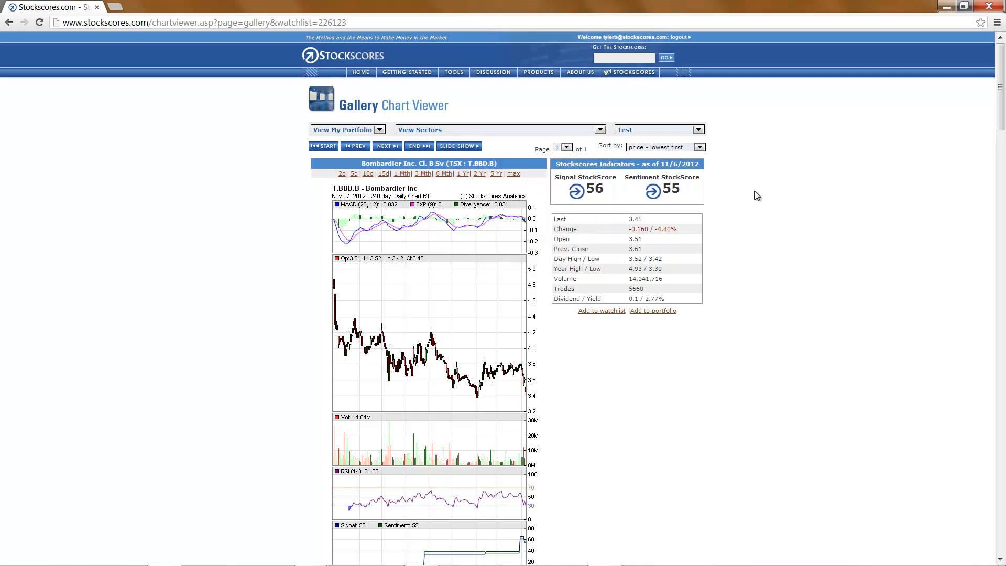
Open the Slideshow Chart Viewer and load the Test watchlist in it.
{"action": "mouse_move", "coordinate": [454, 73]}
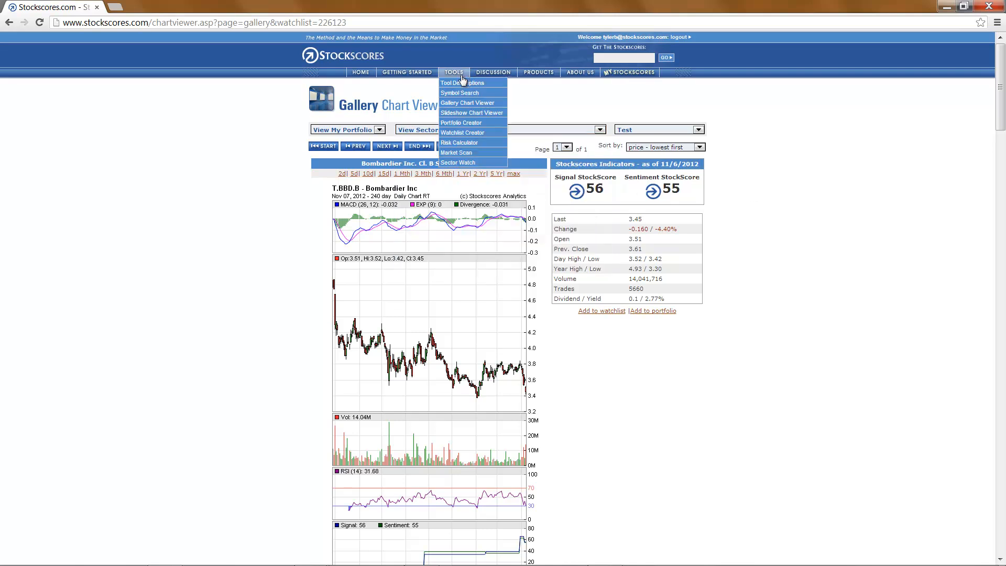
{"action": "left_click", "coordinate": [461, 114]}
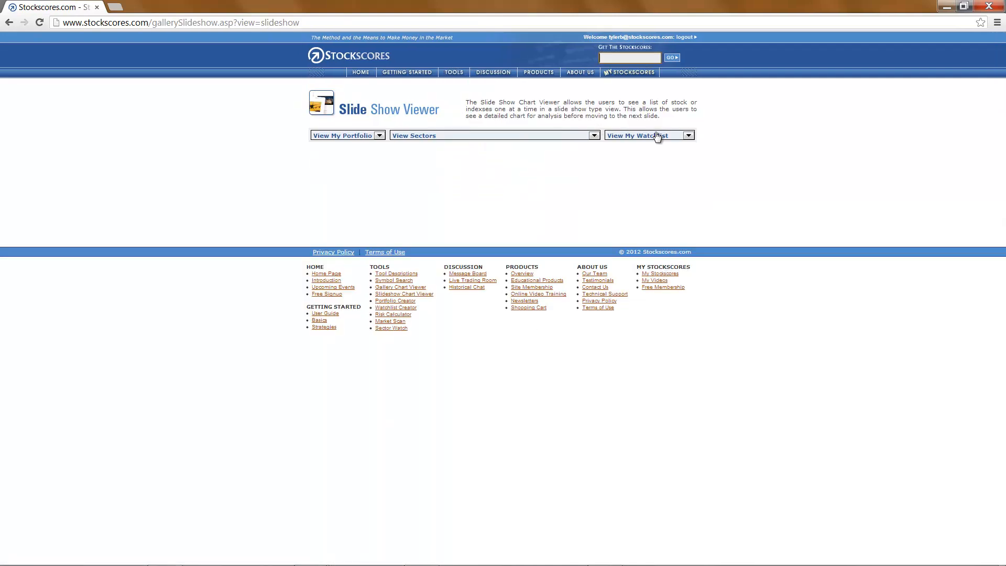
{"action": "left_click", "coordinate": [688, 135]}
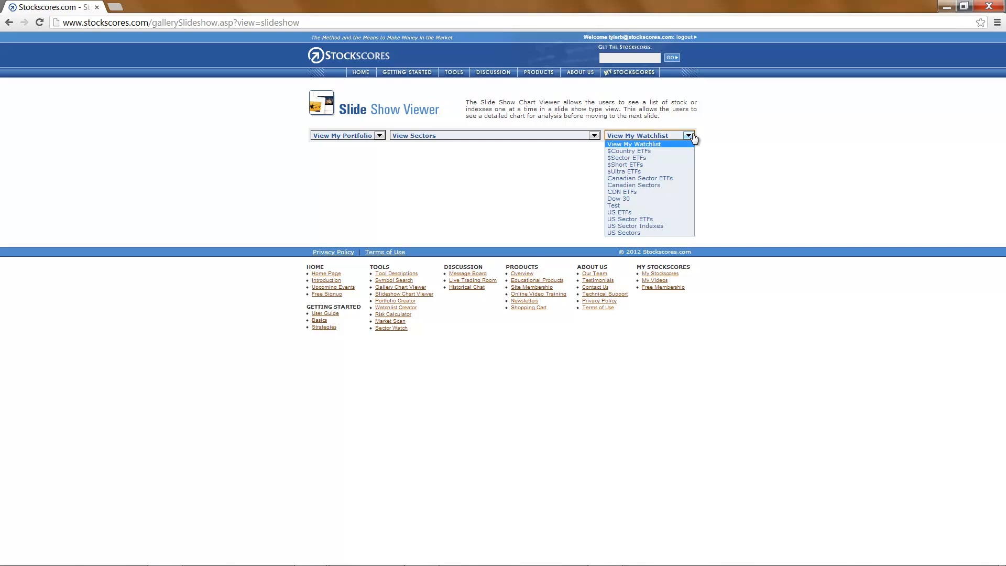
{"action": "left_click", "coordinate": [664, 206]}
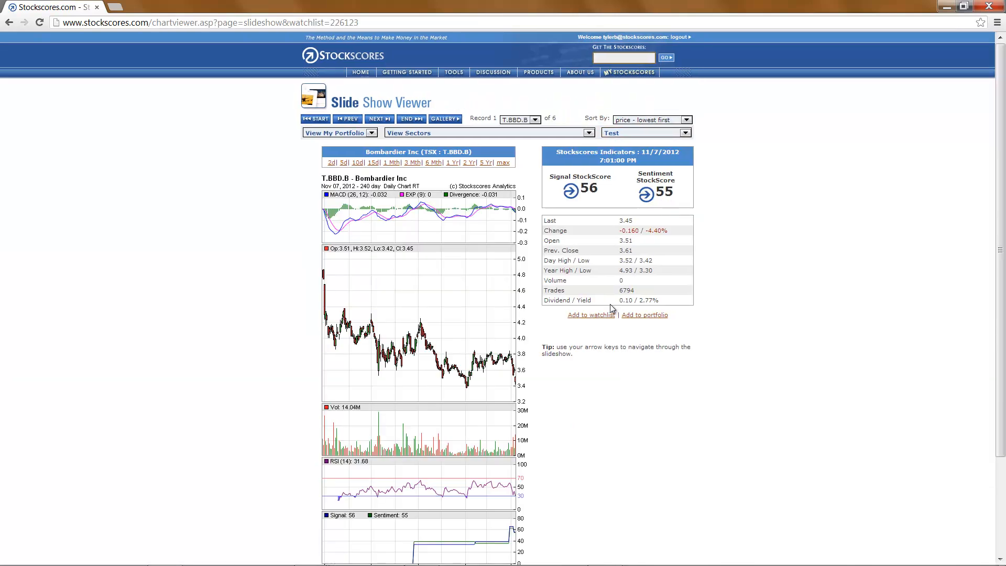
Look over the T.BBD.B slide and switch the slideshow to large charts.
{"action": "scroll", "coordinate": [601, 320], "scroll_direction": "down", "scroll_amount": 2}
{"action": "scroll", "coordinate": [606, 253], "scroll_direction": "up", "scroll_amount": 2}
{"action": "scroll", "coordinate": [587, 221], "scroll_direction": "down", "scroll_amount": 2}
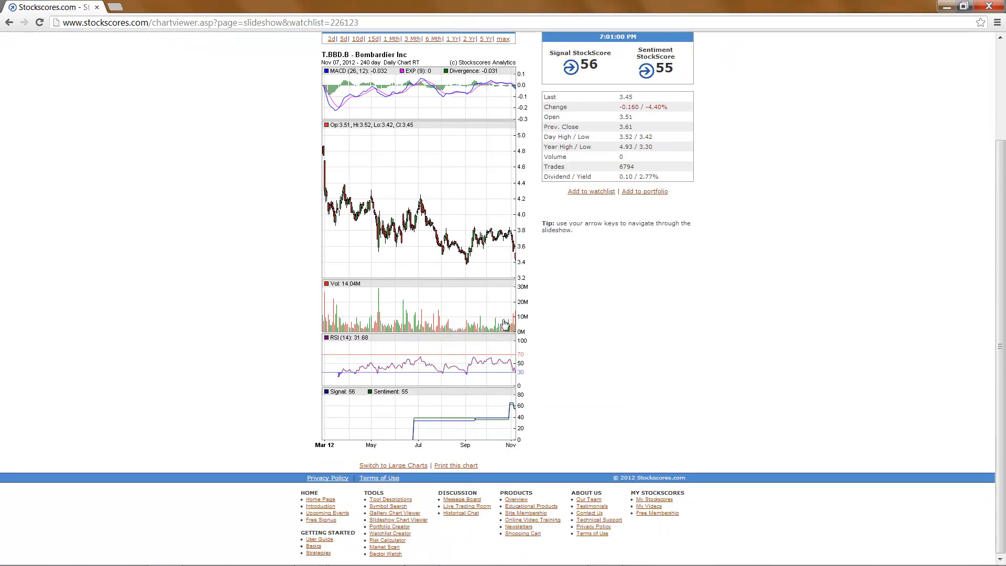
{"action": "left_click", "coordinate": [398, 469]}
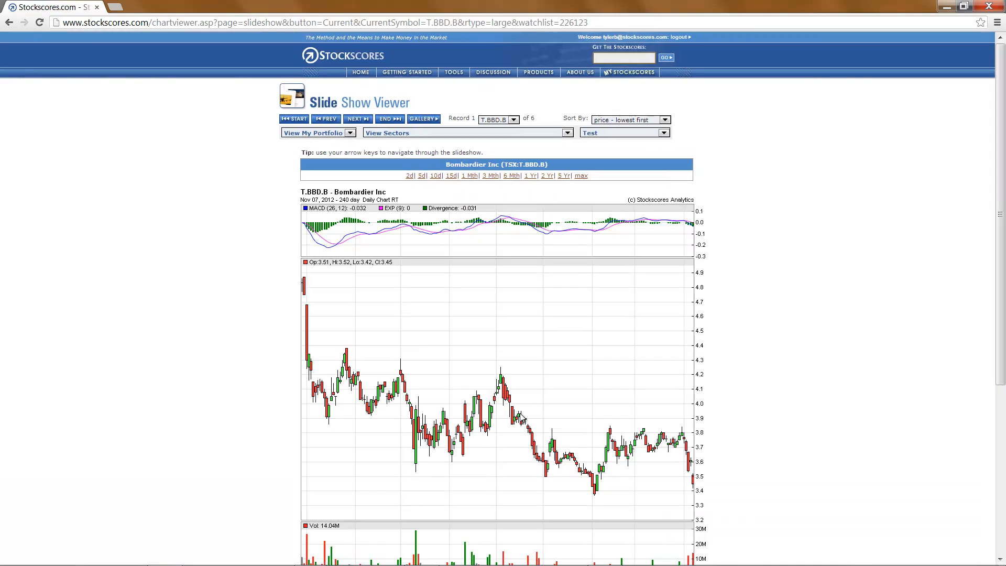
{"action": "scroll", "coordinate": [813, 356], "scroll_direction": "down", "scroll_amount": 3}
{"action": "scroll", "coordinate": [814, 356], "scroll_direction": "up", "scroll_amount": 3}
Advance the slideshow through the CIEN and MSFT charts to the following stock.
{"action": "left_click", "coordinate": [360, 120]}
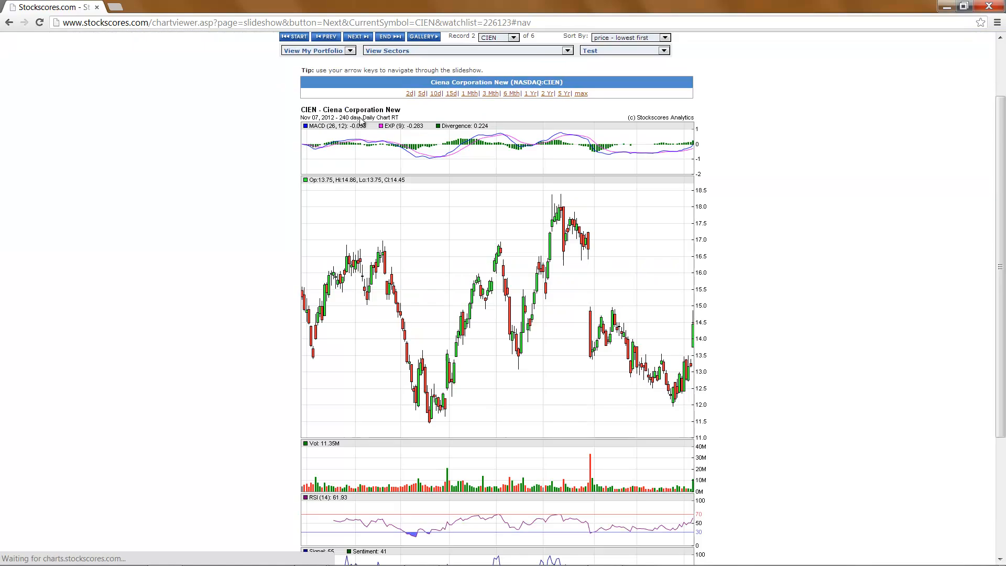
{"action": "left_click", "coordinate": [356, 37]}
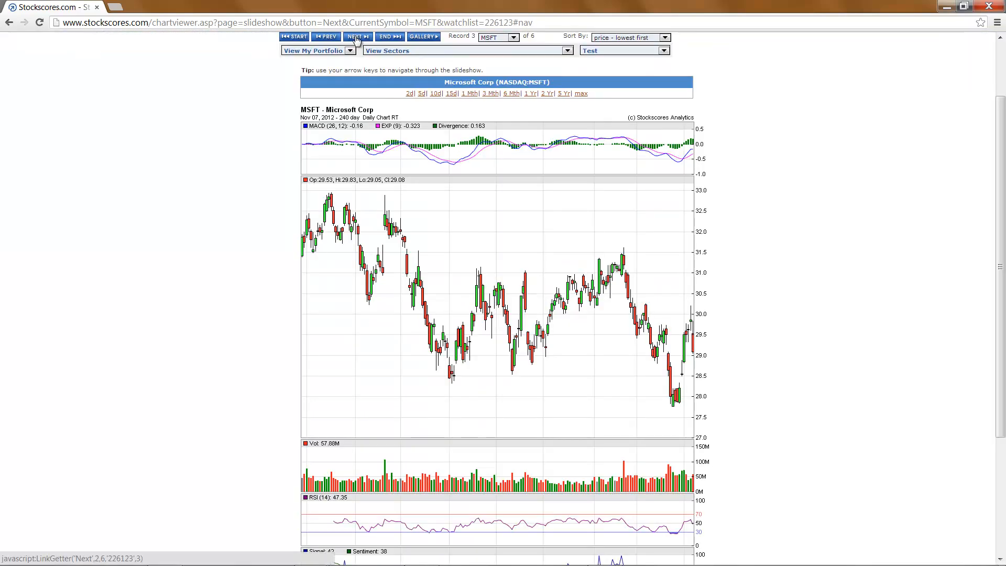
{"action": "left_click", "coordinate": [357, 37]}
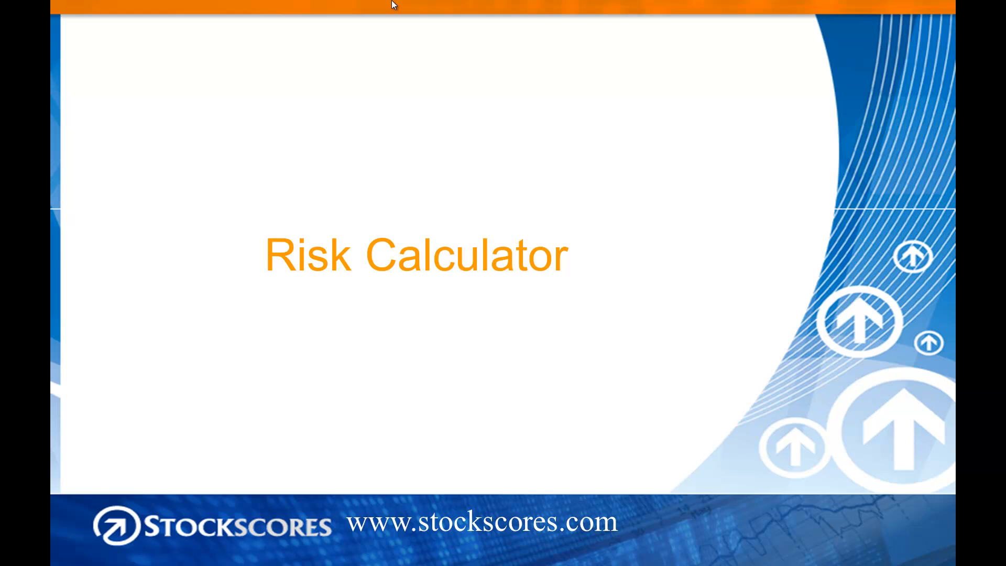
Switch to the browser's Risk Calculator and compute the optimal position size for entry price 10, stop loss price 9 and a fixed dollar risk of 500.
{"action": "key", "text": "alt+Tab"}
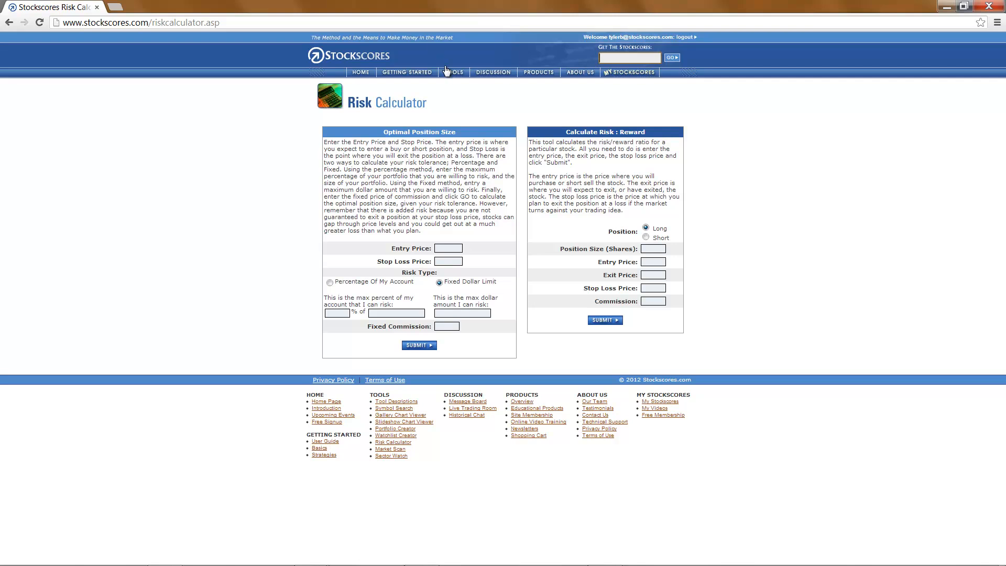
{"action": "mouse_move", "coordinate": [448, 75]}
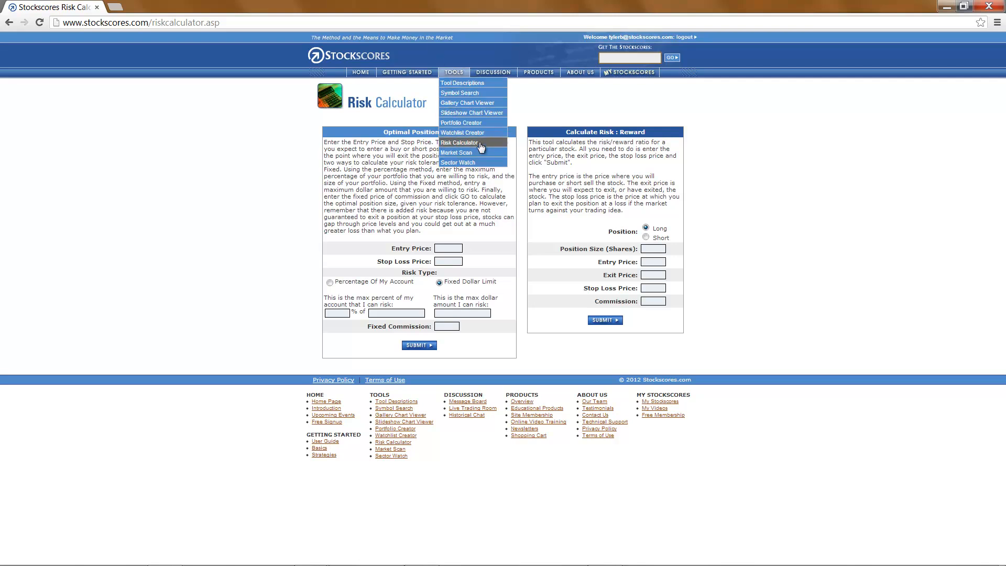
{"action": "left_click", "coordinate": [455, 251]}
{"action": "type", "text": "10"}
{"action": "left_click", "coordinate": [451, 262]}
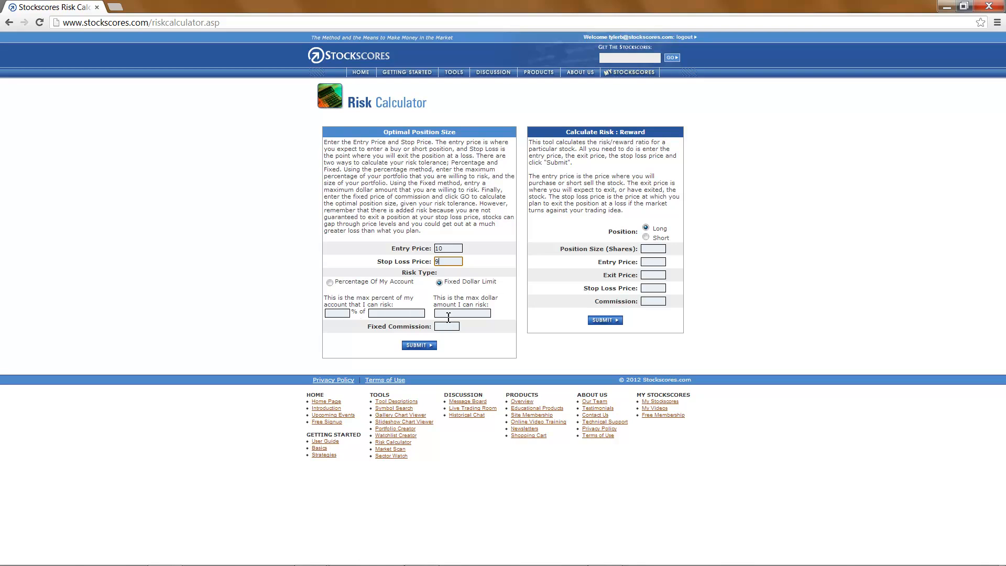
{"action": "left_click", "coordinate": [448, 314]}
{"action": "left_click", "coordinate": [418, 346]}
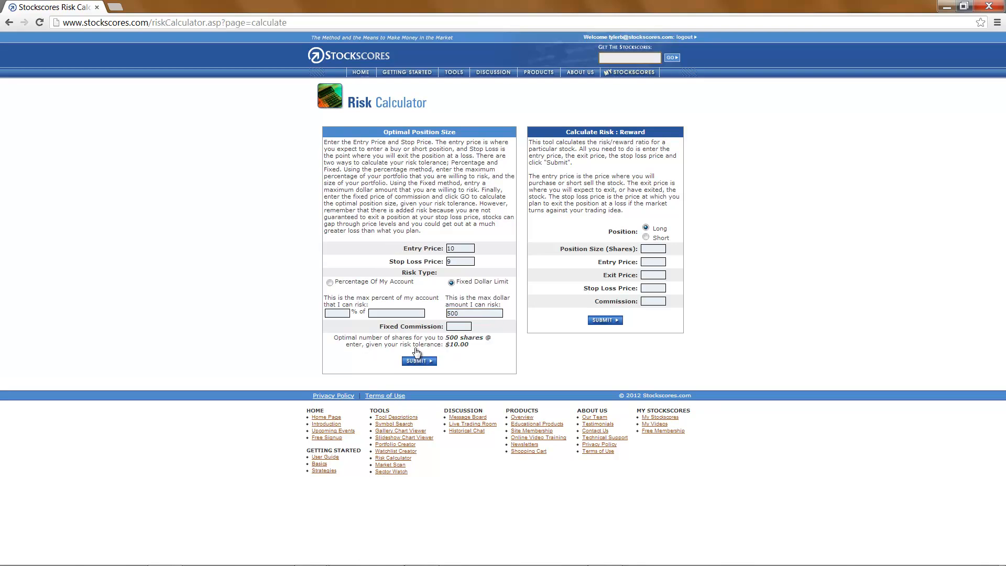
{"action": "left_click_drag", "start_coordinate": [449, 336], "coordinate": [476, 355]}
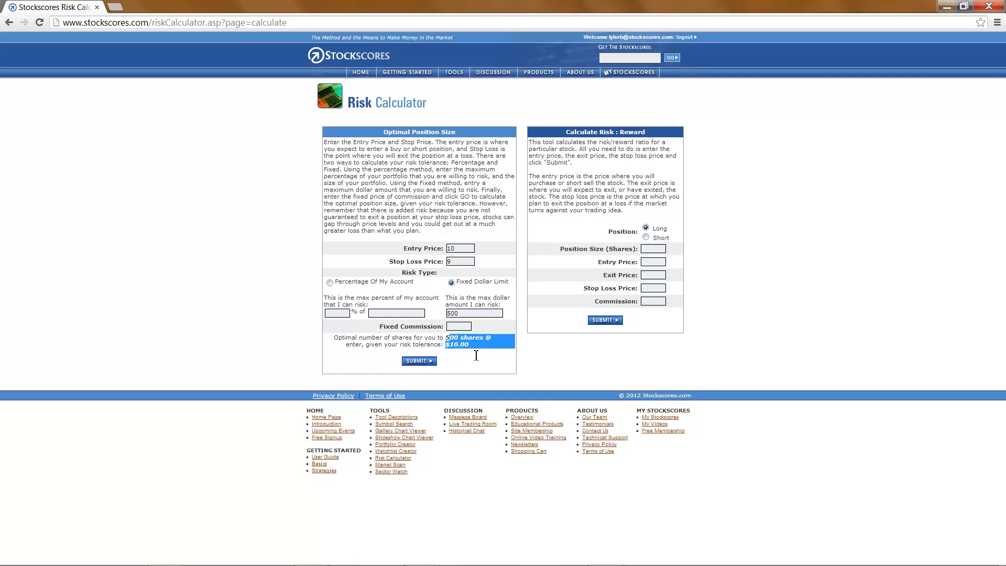
{"action": "left_click", "coordinate": [471, 351]}
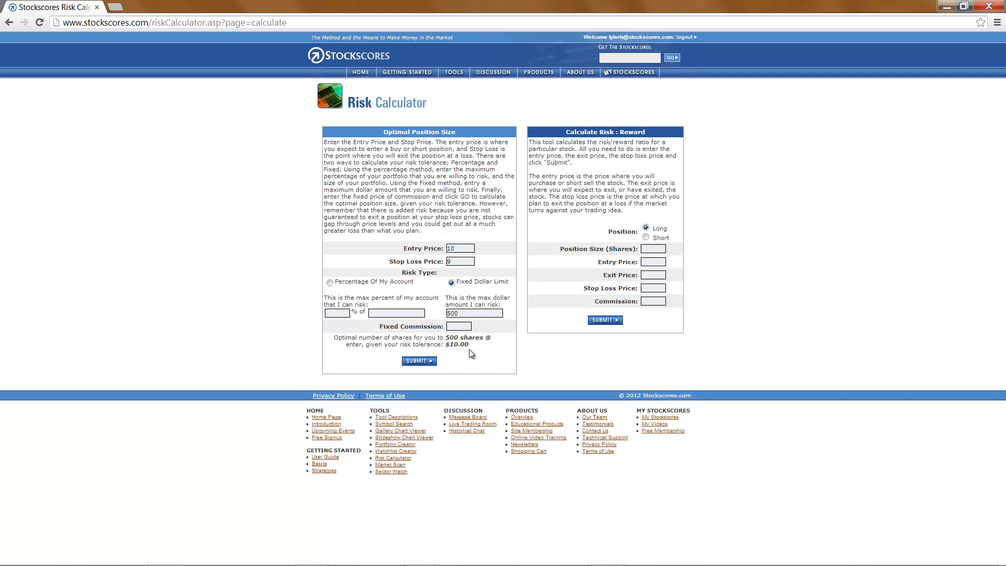
Calculate the risk/reward ratio for a long position of 500 shares with entry price 10, exit price 13 and stop loss price 9.
{"action": "left_click", "coordinate": [647, 249]}
{"action": "type", "text": "500"}
{"action": "left_click", "coordinate": [650, 262]}
{"action": "type", "text": "10"}
{"action": "left_click", "coordinate": [650, 276]}
{"action": "type", "text": "13"}
{"action": "left_click", "coordinate": [649, 289]}
{"action": "left_click", "coordinate": [605, 320]}
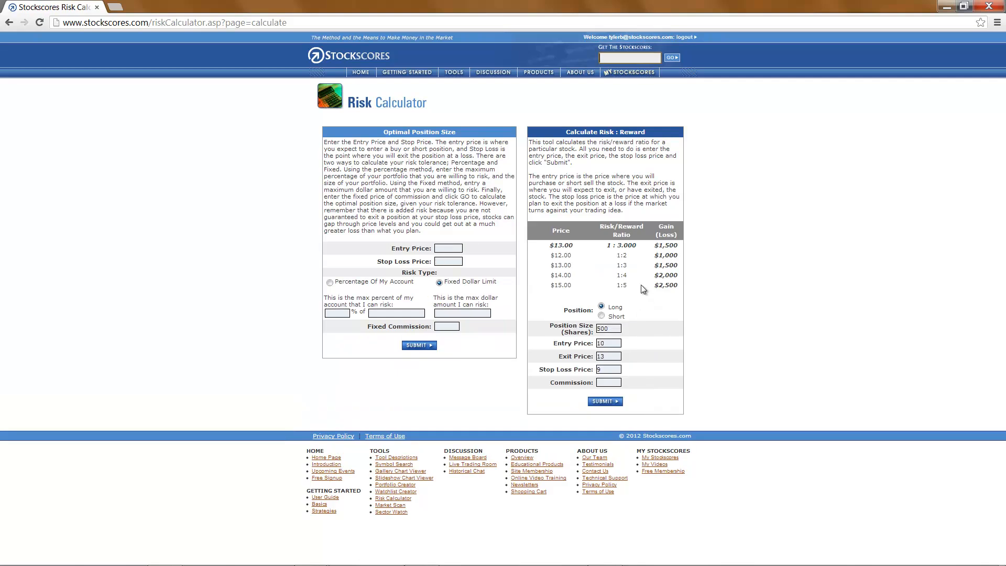
{"action": "left_click_drag", "start_coordinate": [607, 246], "coordinate": [640, 246]}
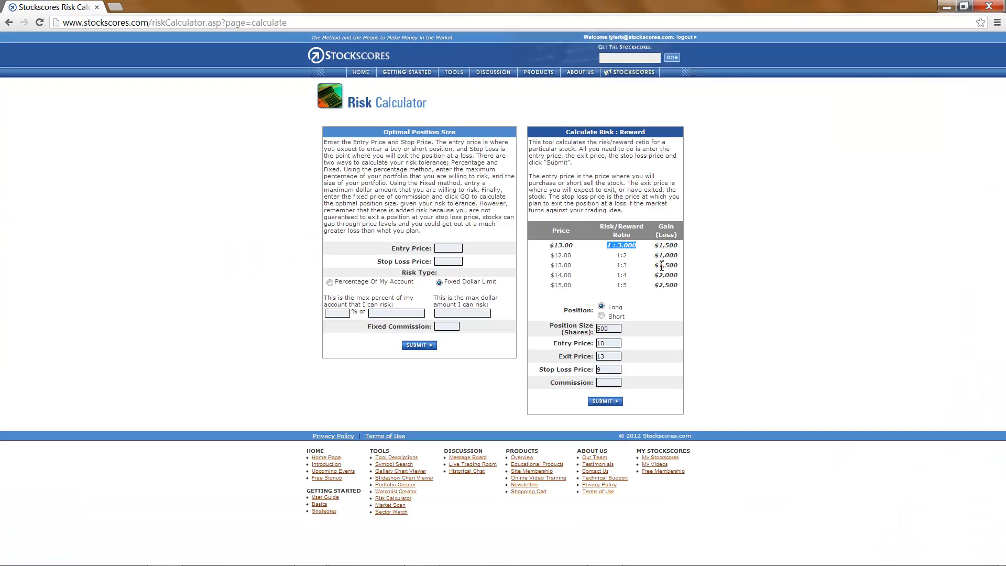
Open the Market Scan tool and look over its list of preset scans and the available filters.
{"action": "mouse_move", "coordinate": [454, 73]}
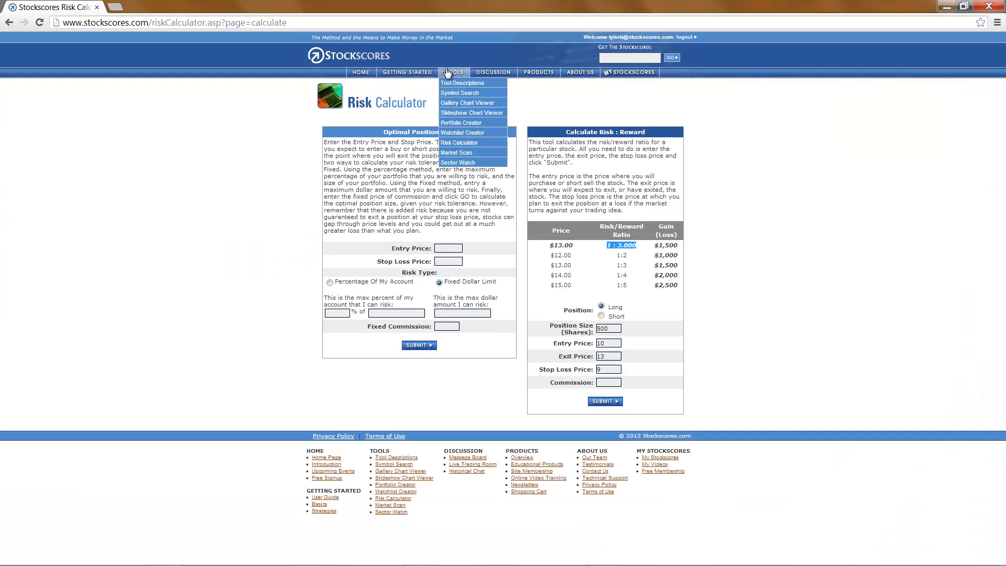
{"action": "left_click", "coordinate": [449, 154]}
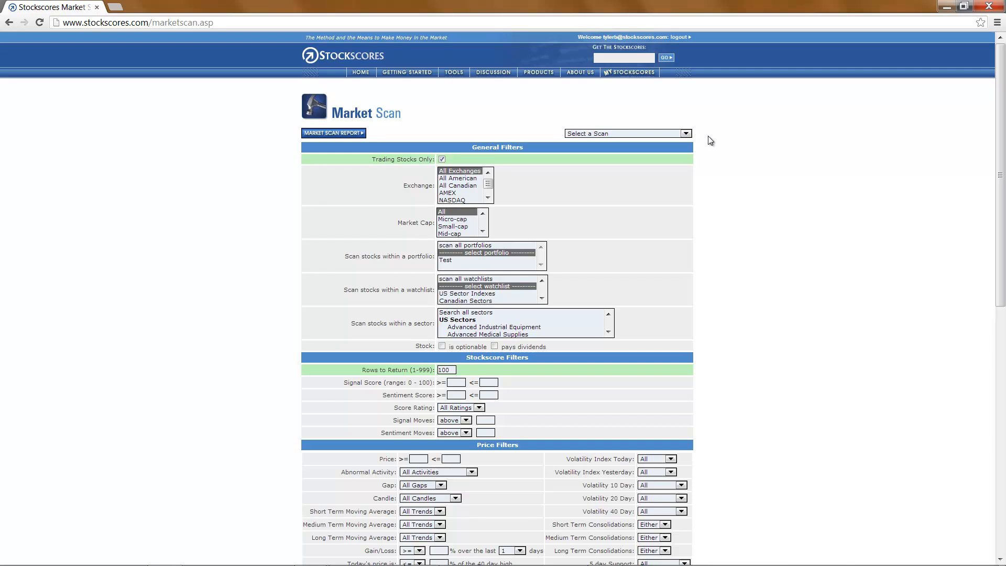
{"action": "left_click", "coordinate": [687, 134]}
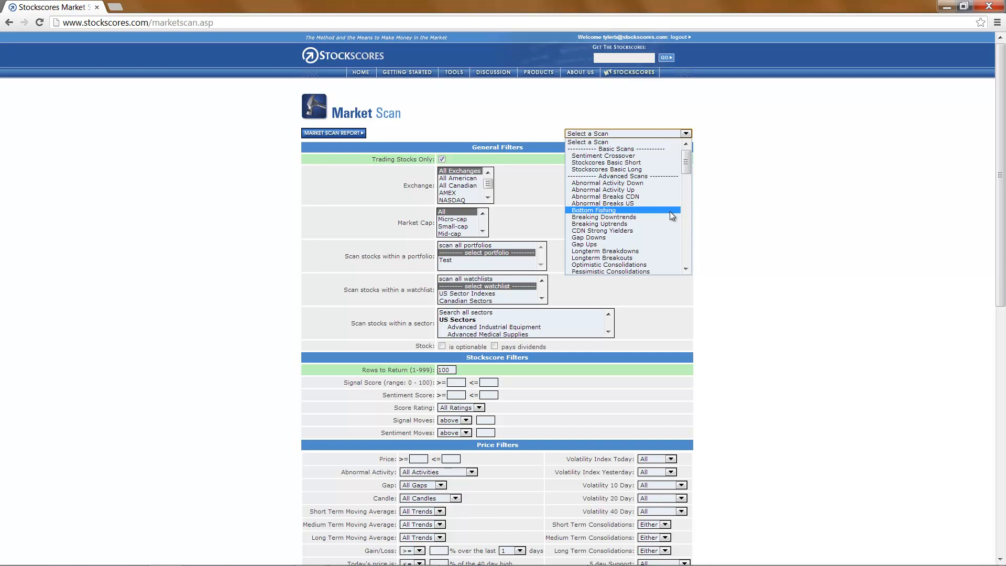
{"action": "left_click", "coordinate": [736, 197]}
{"action": "scroll", "coordinate": [737, 197], "scroll_direction": "down", "scroll_amount": 2}
{"action": "scroll", "coordinate": [736, 201], "scroll_direction": "down", "scroll_amount": 2}
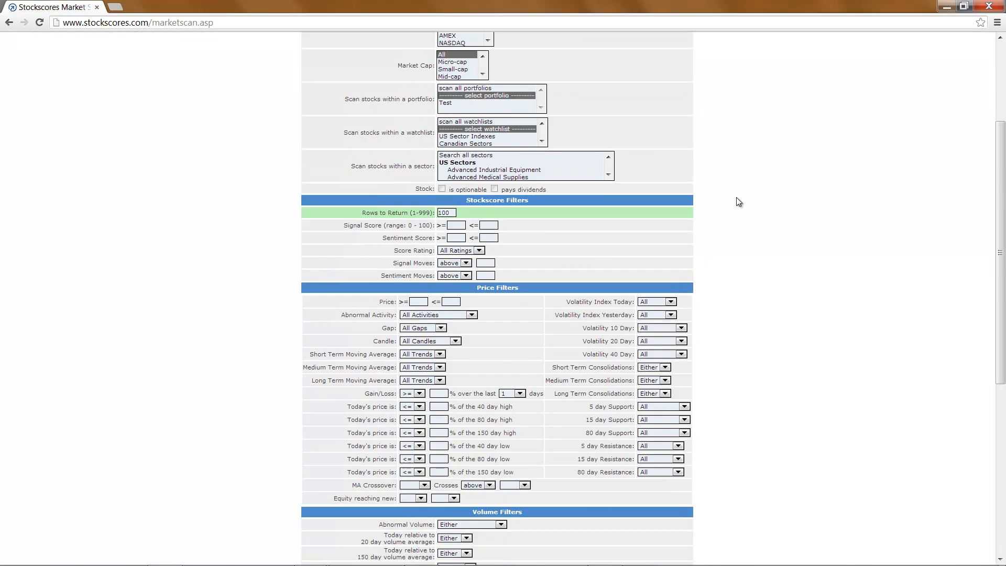
{"action": "scroll", "coordinate": [737, 201], "scroll_direction": "up", "scroll_amount": 4}
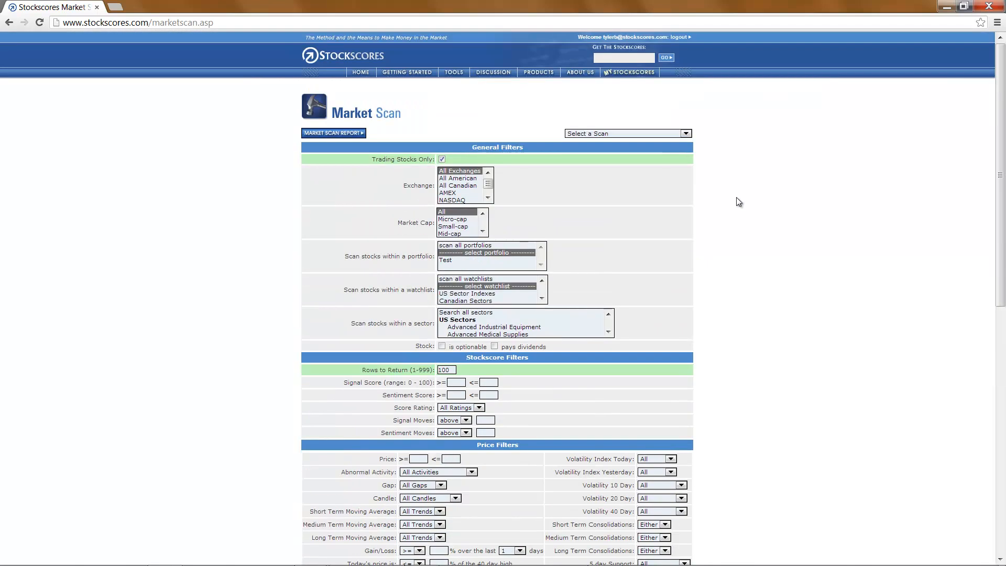
Limit the scan to All Canadian exchanges and set the minimum sentiment score to 60.
{"action": "left_click", "coordinate": [460, 185]}
{"action": "scroll", "coordinate": [799, 231], "scroll_direction": "down", "scroll_amount": 2}
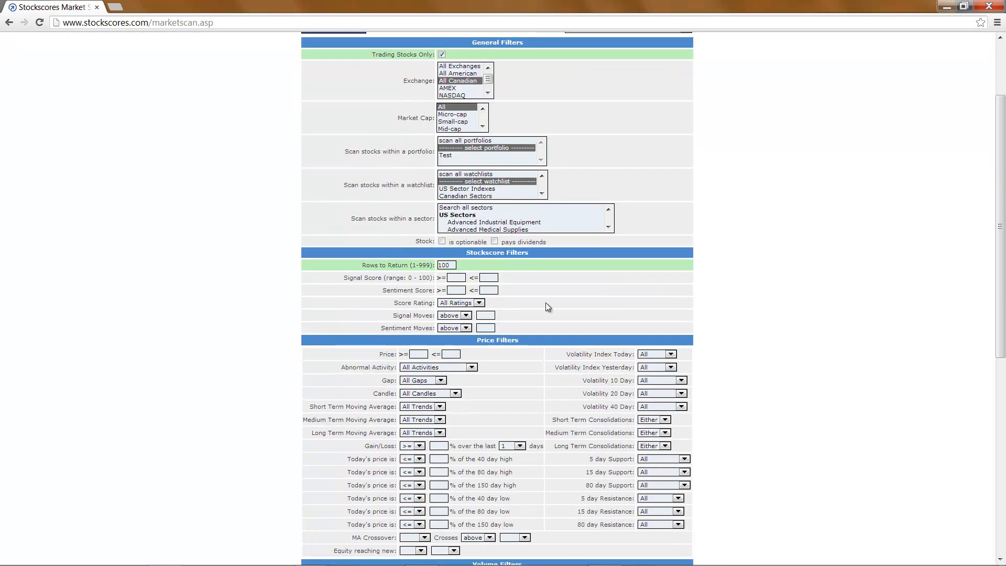
{"action": "left_click", "coordinate": [464, 290]}
{"action": "type", "text": "60"}
Set the 80 day resistance filter to Break Out and require a number of trades of at least 250.
{"action": "scroll", "coordinate": [760, 296], "scroll_direction": "down", "scroll_amount": 1}
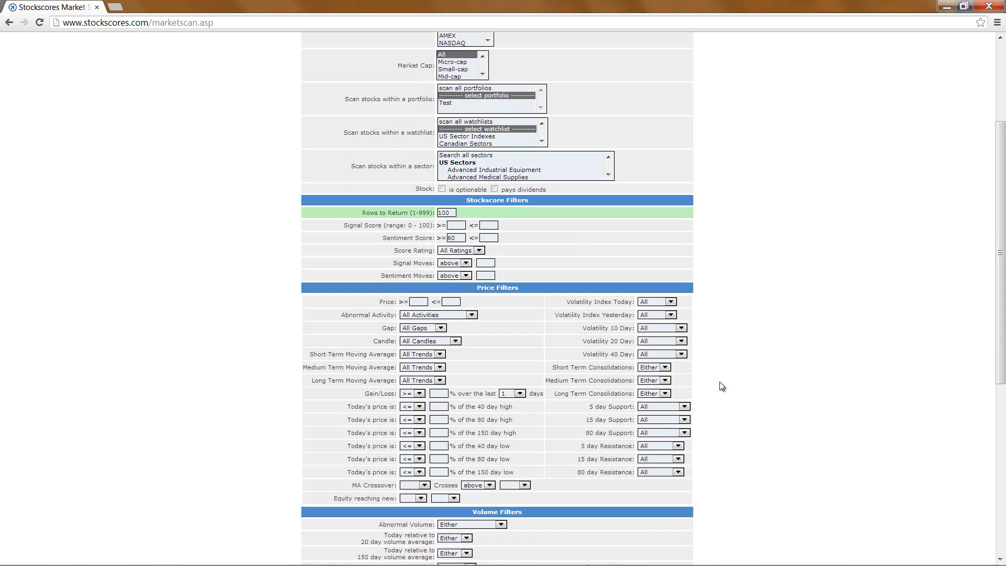
{"action": "left_click", "coordinate": [677, 472]}
{"action": "left_click", "coordinate": [674, 485]}
{"action": "scroll", "coordinate": [769, 448], "scroll_direction": "down", "scroll_amount": 2}
{"action": "left_click", "coordinate": [484, 513]}
{"action": "type", "text": "250"}
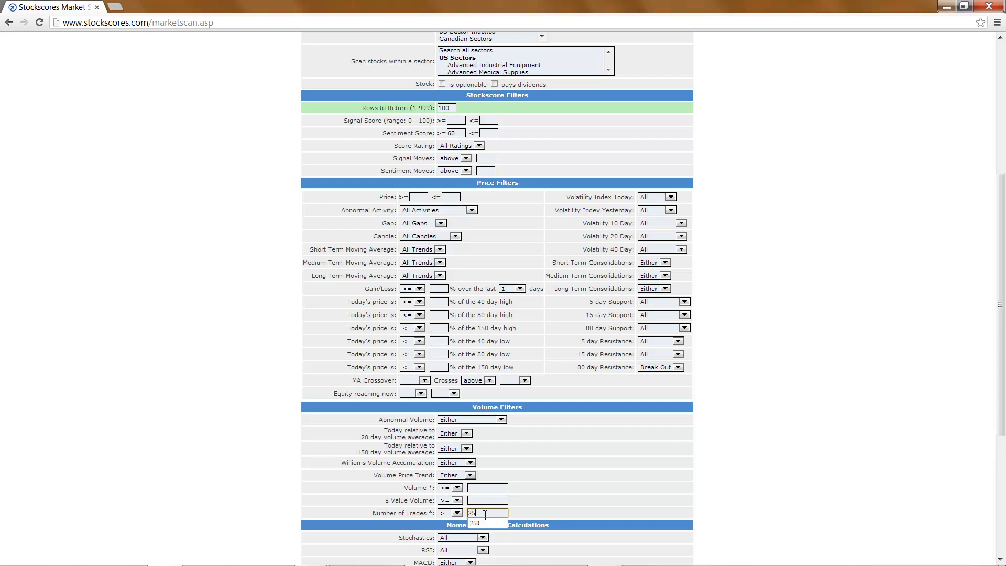
Generate the market scan report from the chosen filters.
{"action": "left_click", "coordinate": [776, 422]}
{"action": "scroll", "coordinate": [775, 423], "scroll_direction": "down", "scroll_amount": 2}
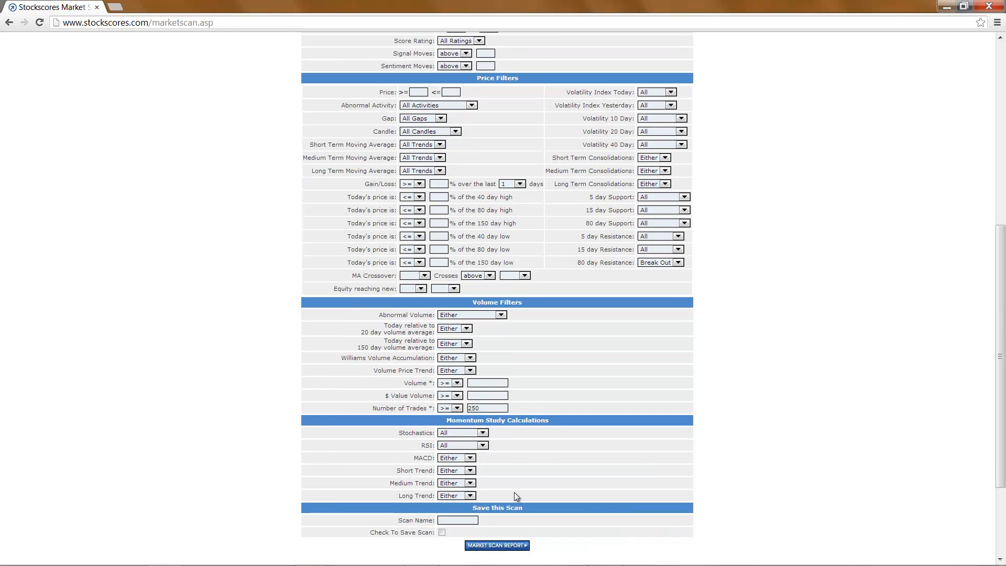
{"action": "left_click", "coordinate": [479, 541]}
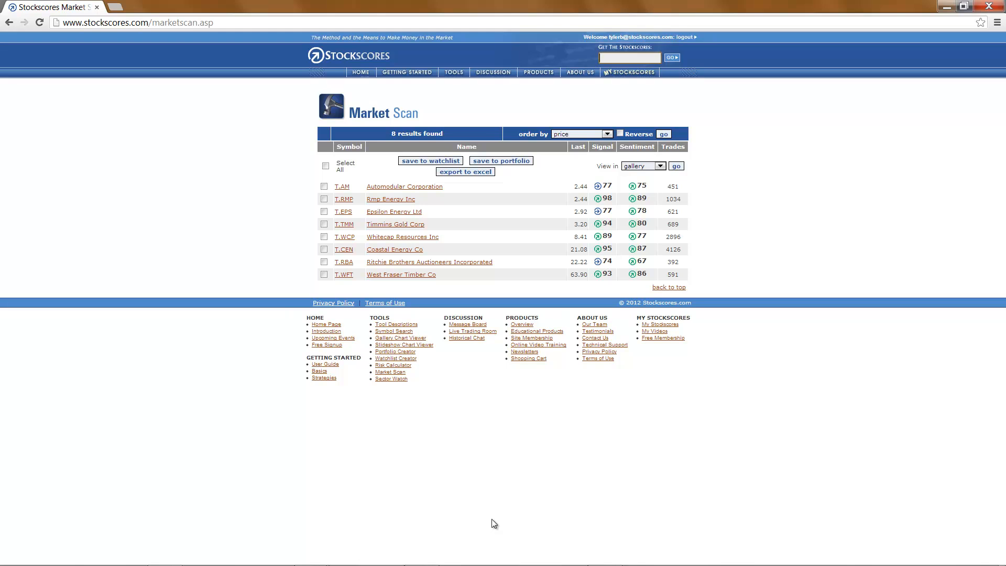
Open all the scan results in the slideshow viewer and advance to the T.EPS chart.
{"action": "left_click", "coordinate": [326, 166]}
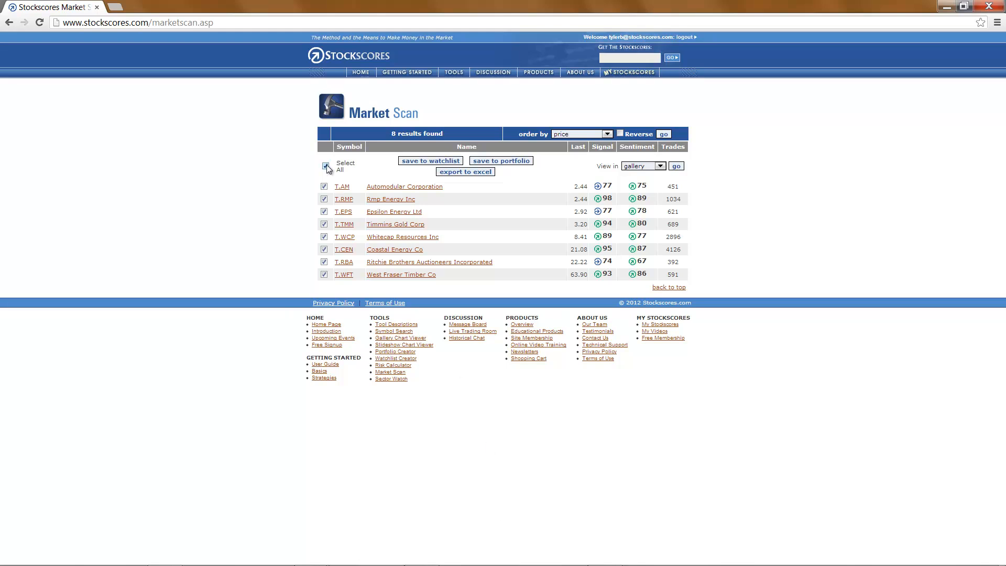
{"action": "left_click", "coordinate": [657, 167]}
{"action": "left_click", "coordinate": [676, 166]}
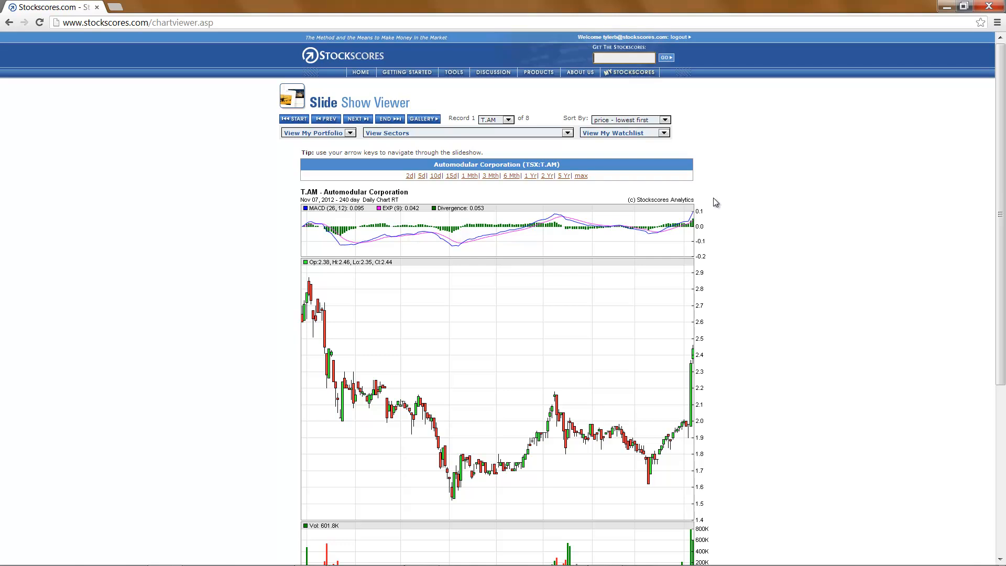
{"action": "left_click", "coordinate": [358, 123]}
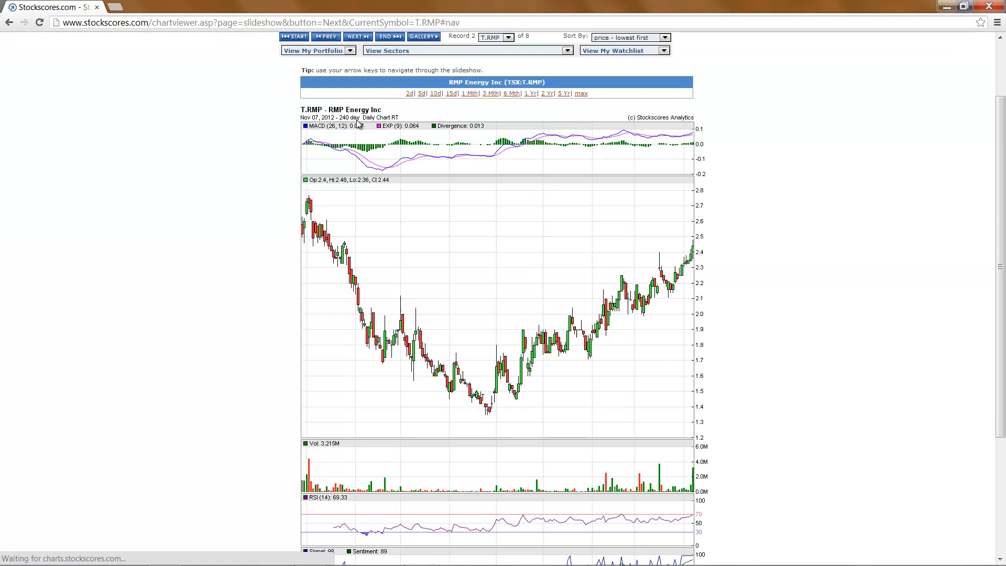
{"action": "left_click", "coordinate": [354, 38]}
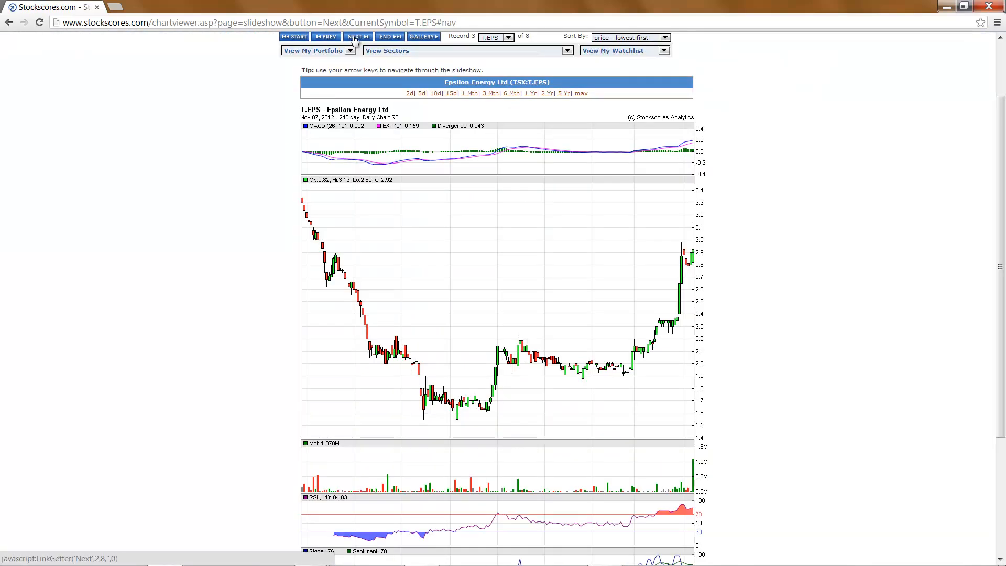
Switch the scan results to the gallery view and browse the charts down to Timmins Gold Corp.
{"action": "left_click", "coordinate": [428, 36]}
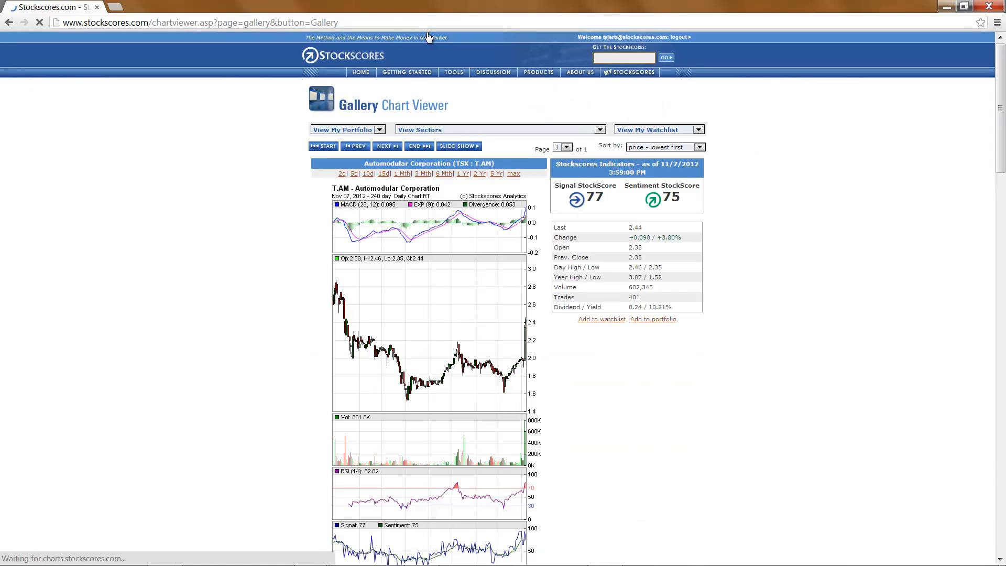
{"action": "scroll", "coordinate": [959, 223], "scroll_direction": "down", "scroll_amount": 8}
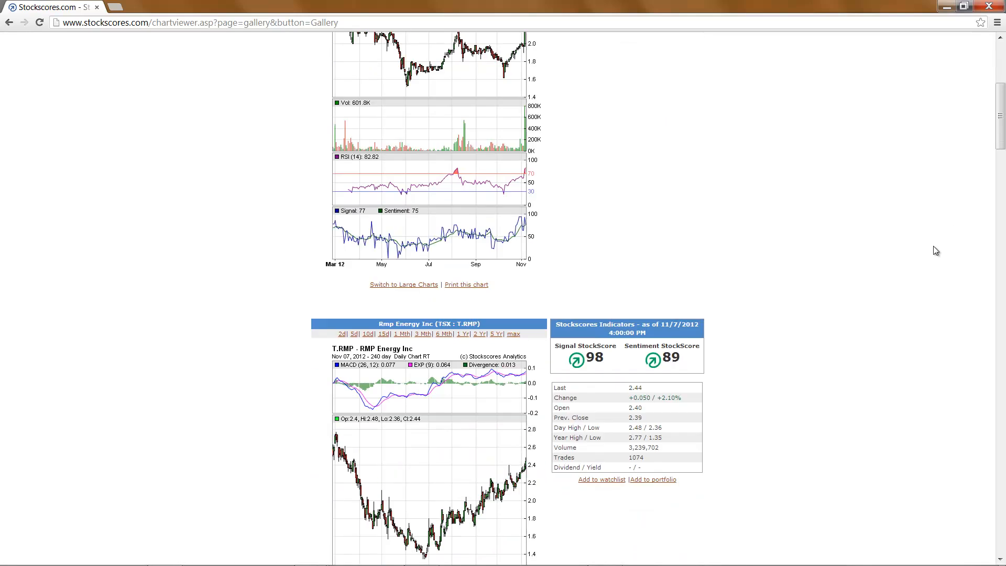
{"action": "scroll", "coordinate": [933, 246], "scroll_direction": "down", "scroll_amount": 12}
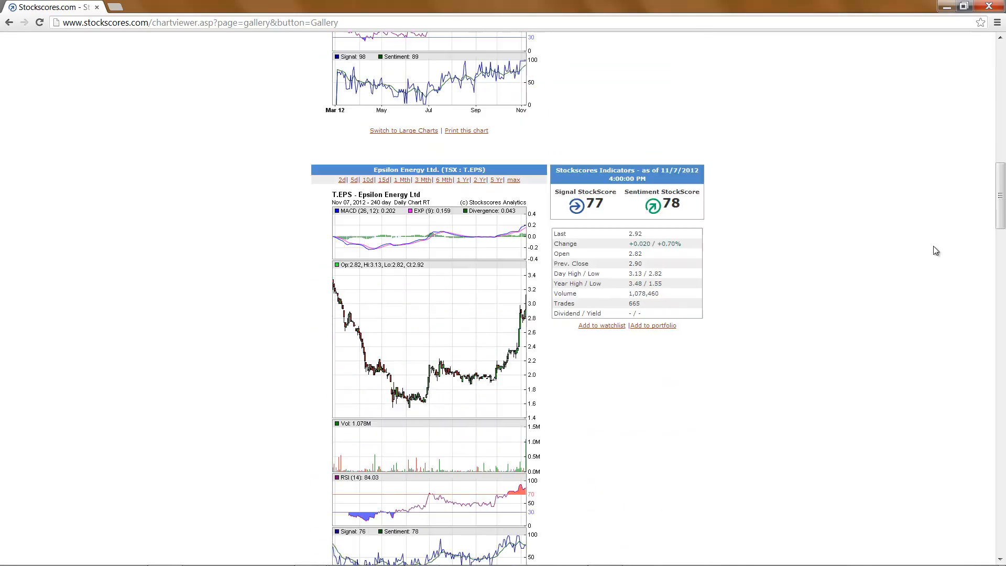
{"action": "scroll", "coordinate": [933, 246], "scroll_direction": "down", "scroll_amount": 8}
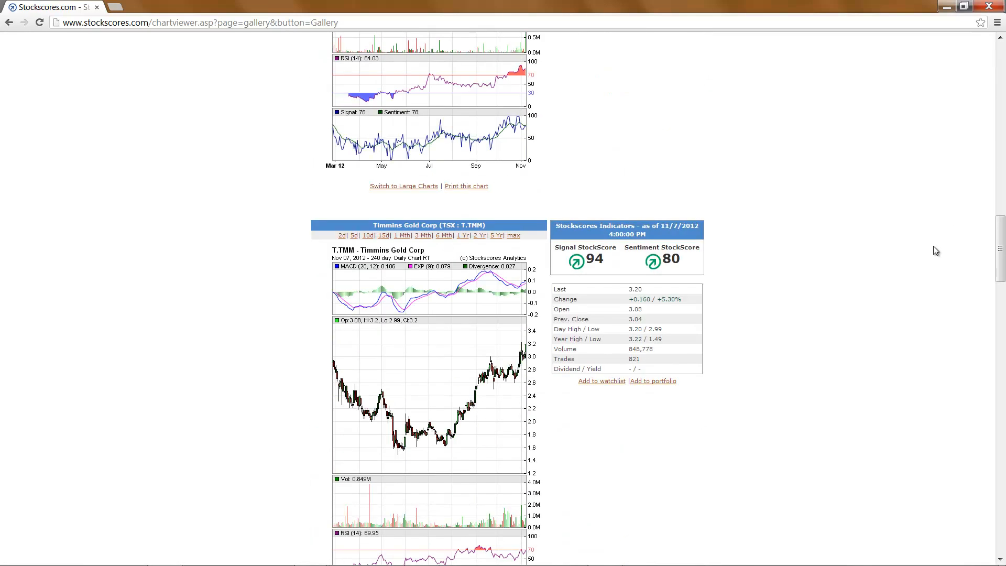
View the enlarged Timmins Gold Corp chart and return to the start of the gallery.
{"action": "left_click", "coordinate": [407, 319]}
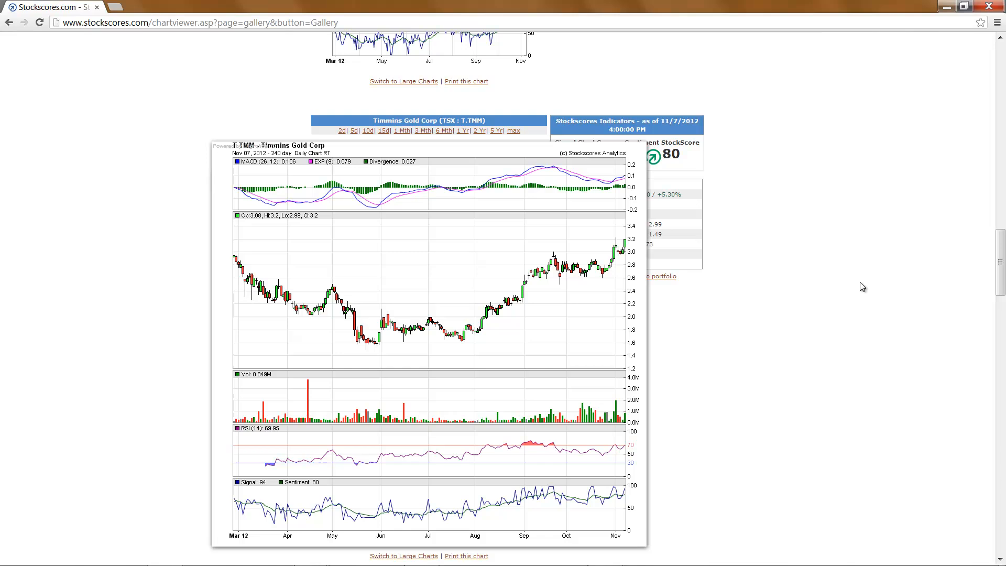
{"action": "scroll", "coordinate": [474, 390], "scroll_direction": "down", "scroll_amount": 6}
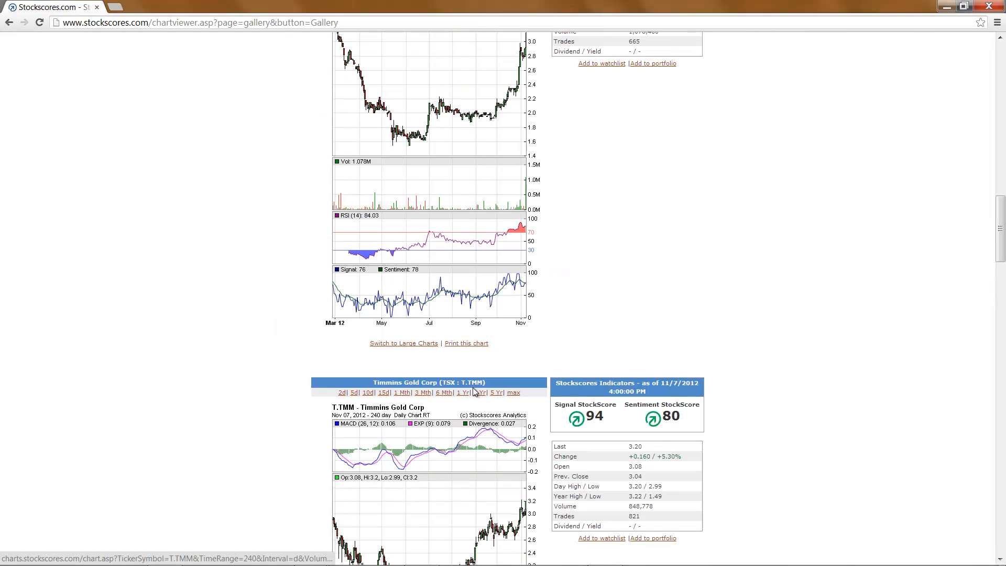
{"action": "scroll", "coordinate": [476, 383], "scroll_direction": "up", "scroll_amount": 7}
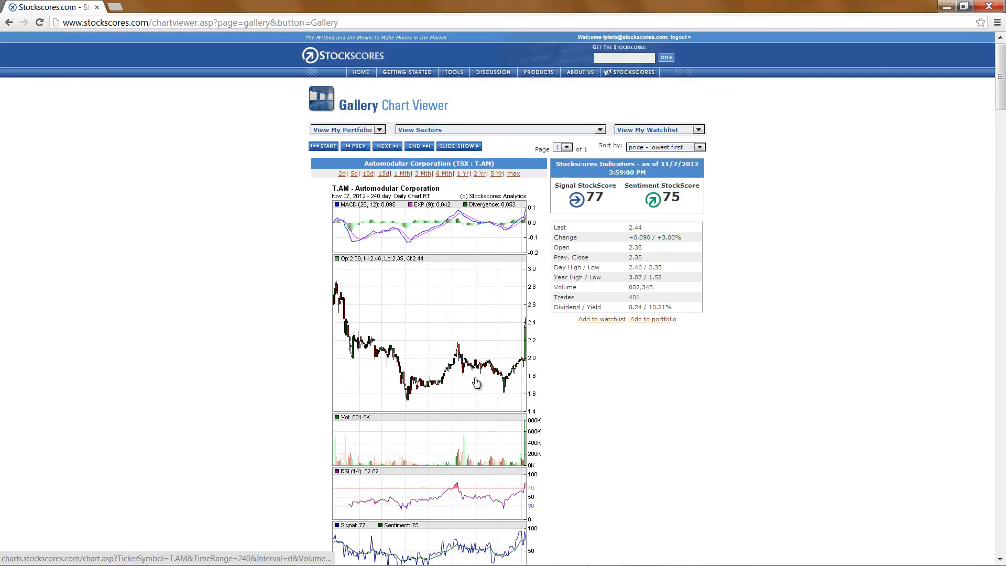
Reopen the Market Scan tool and look over the Save this Scan section with its scan name field.
{"action": "mouse_move", "coordinate": [454, 72]}
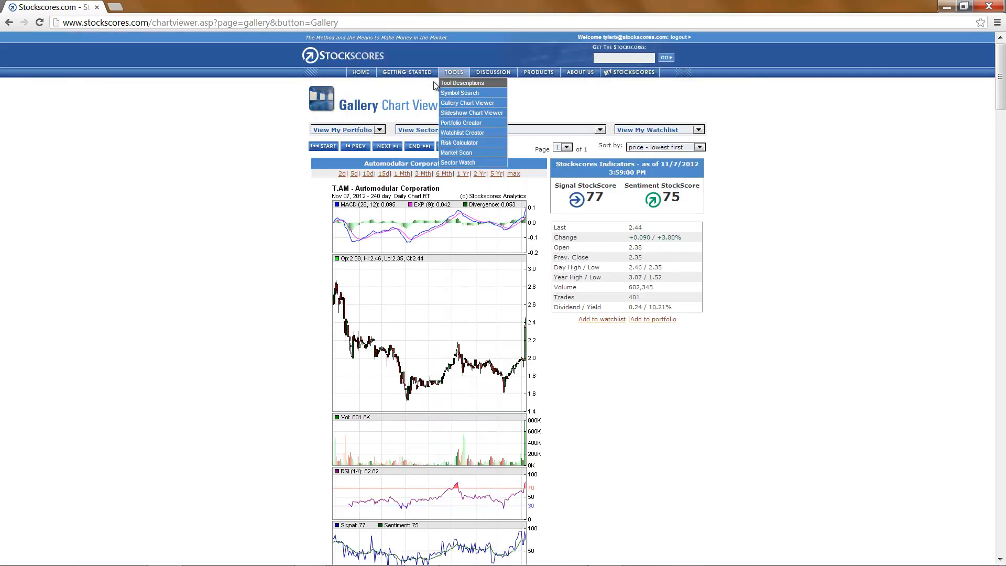
{"action": "left_click", "coordinate": [449, 154]}
{"action": "scroll", "coordinate": [794, 220], "scroll_direction": "down", "scroll_amount": 10}
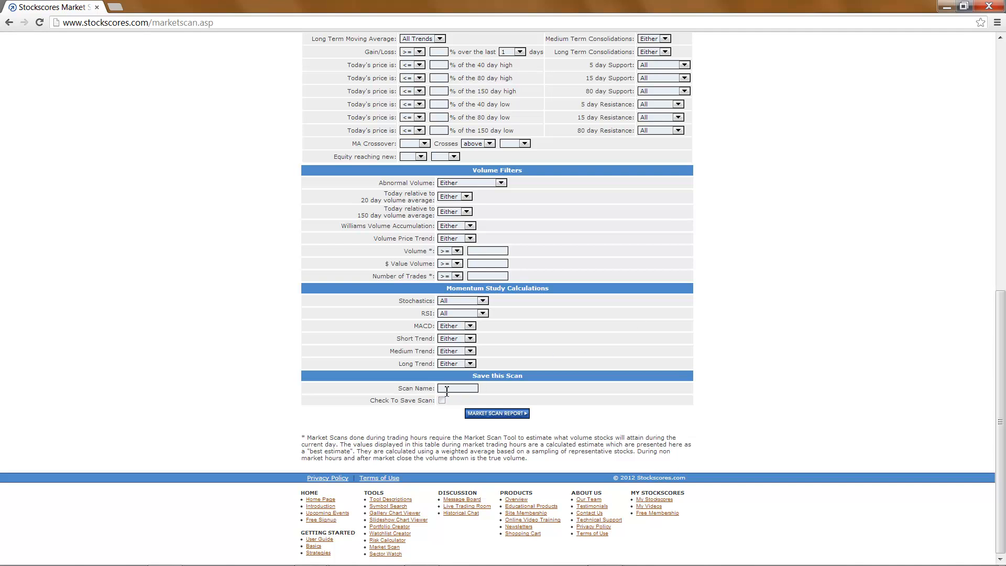
{"action": "left_click", "coordinate": [446, 388]}
{"action": "left_click", "coordinate": [779, 288]}
{"action": "scroll", "coordinate": [779, 288], "scroll_direction": "up", "scroll_amount": 10}
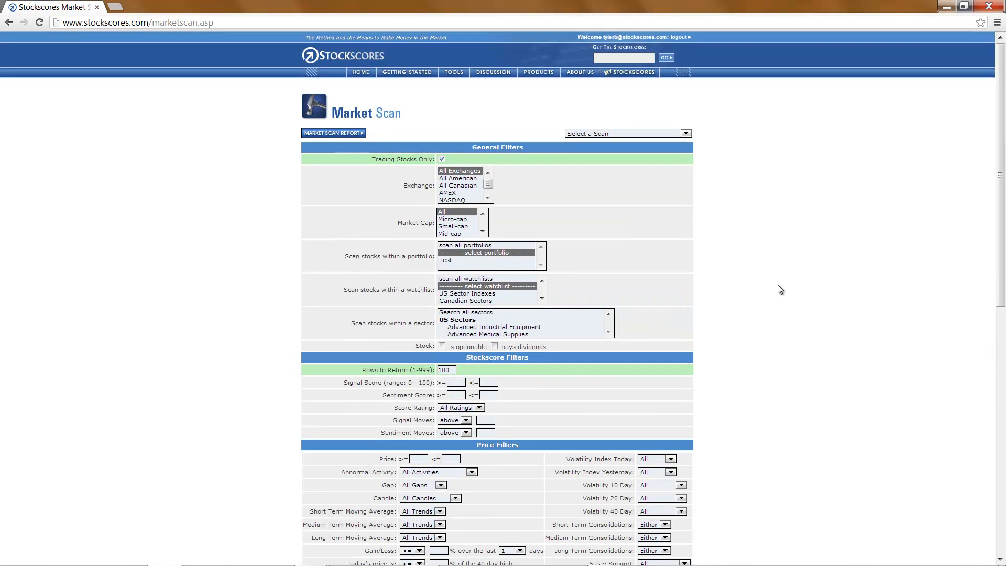
Load the saved Abnormal Breaks scan, check its filters and generate its report.
{"action": "left_click", "coordinate": [684, 134]}
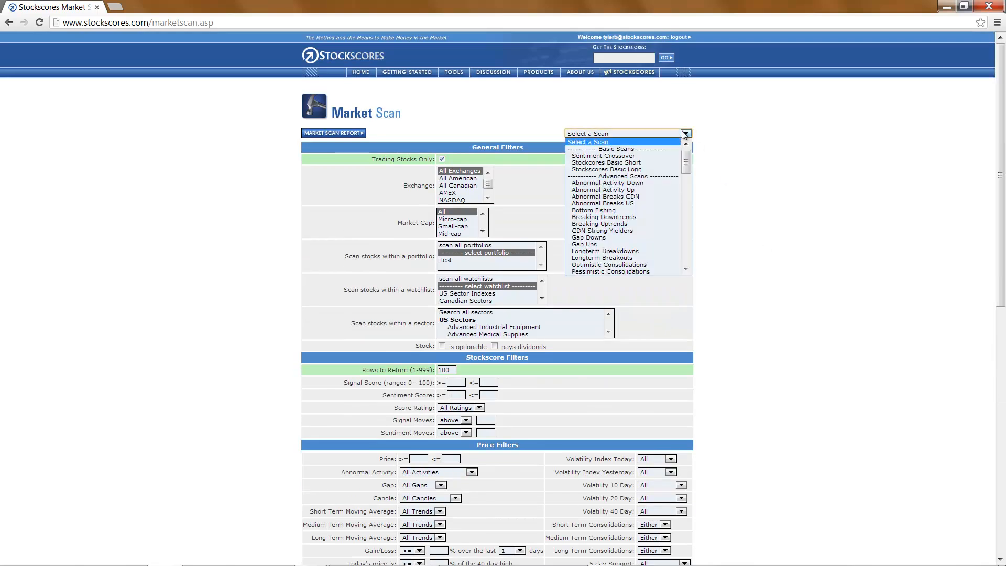
{"action": "left_click_drag", "start_coordinate": [687, 165], "coordinate": [688, 220]}
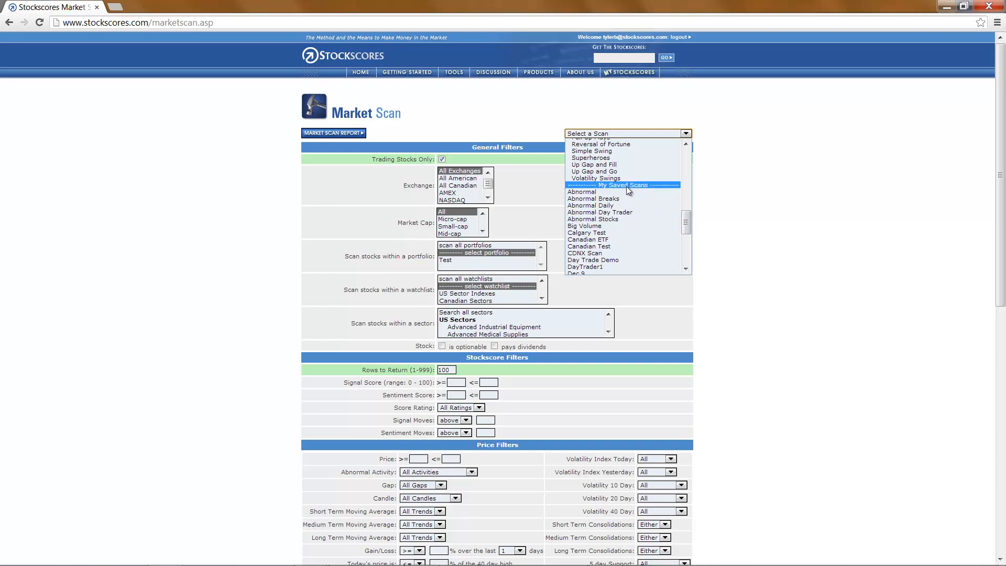
{"action": "left_click", "coordinate": [622, 200]}
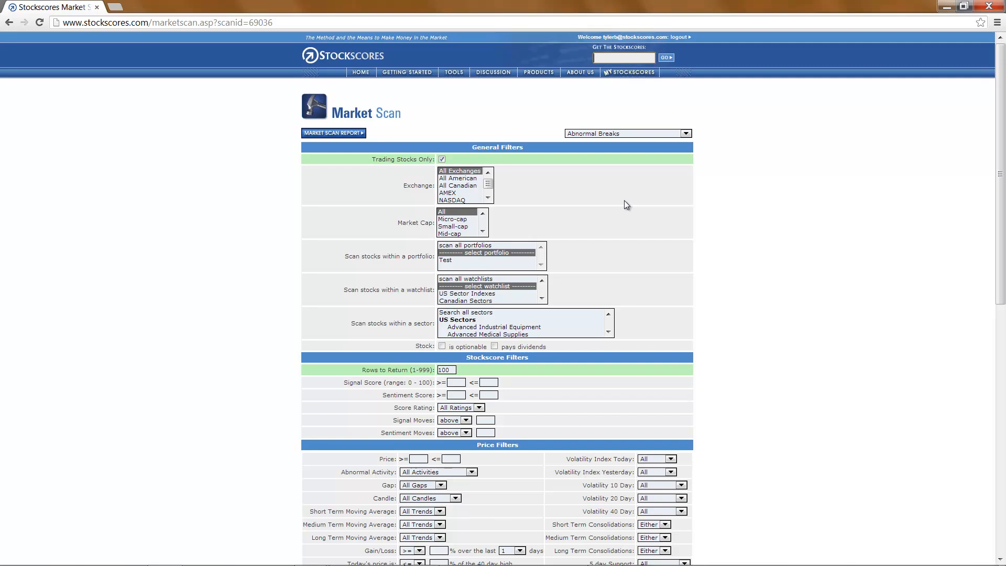
{"action": "scroll", "coordinate": [744, 182], "scroll_direction": "down", "scroll_amount": 4}
{"action": "scroll", "coordinate": [746, 183], "scroll_direction": "up", "scroll_amount": 4}
{"action": "left_click", "coordinate": [343, 132]}
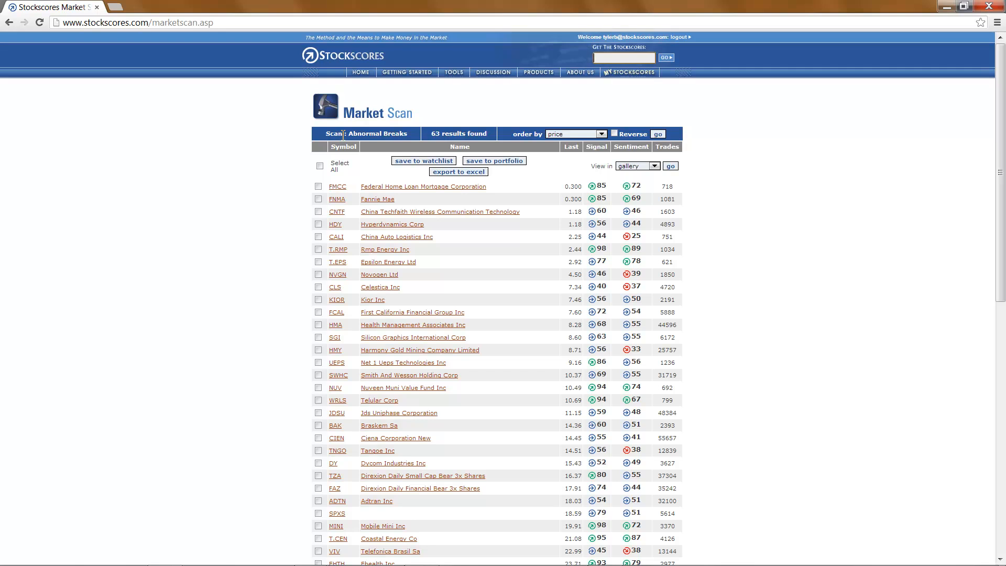
Open all the Abnormal Breaks results in the gallery view and browse through the charts down to China Techfaith Wireless.
{"action": "left_click", "coordinate": [320, 166]}
{"action": "left_click", "coordinate": [670, 166]}
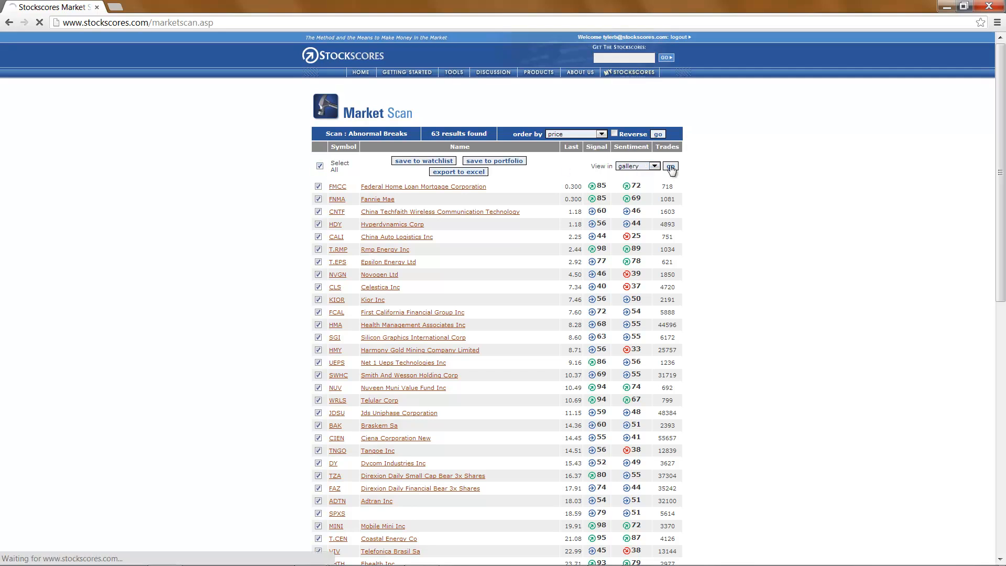
{"action": "scroll", "coordinate": [788, 155], "scroll_direction": "down", "scroll_amount": 8}
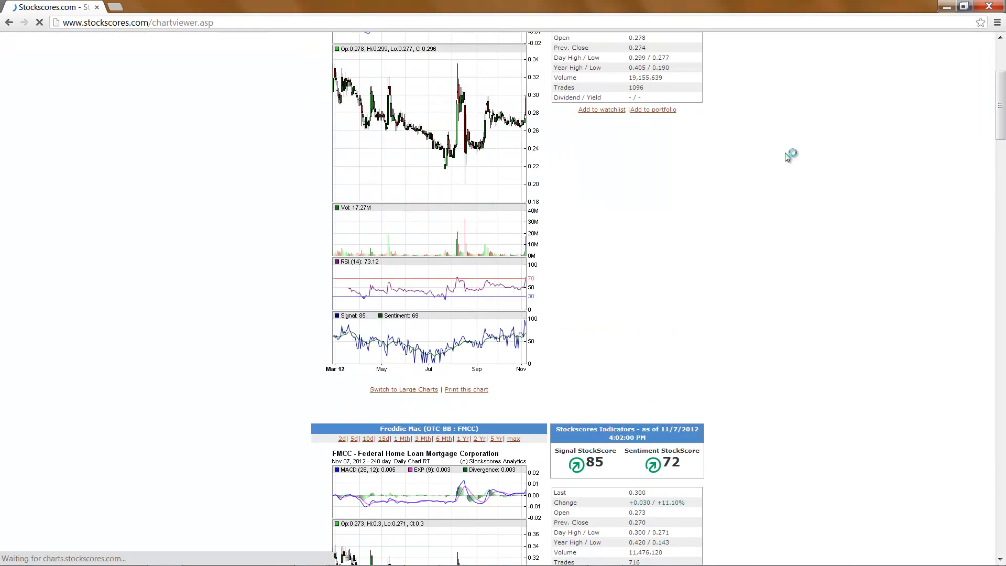
{"action": "scroll", "coordinate": [788, 156], "scroll_direction": "down", "scroll_amount": 4}
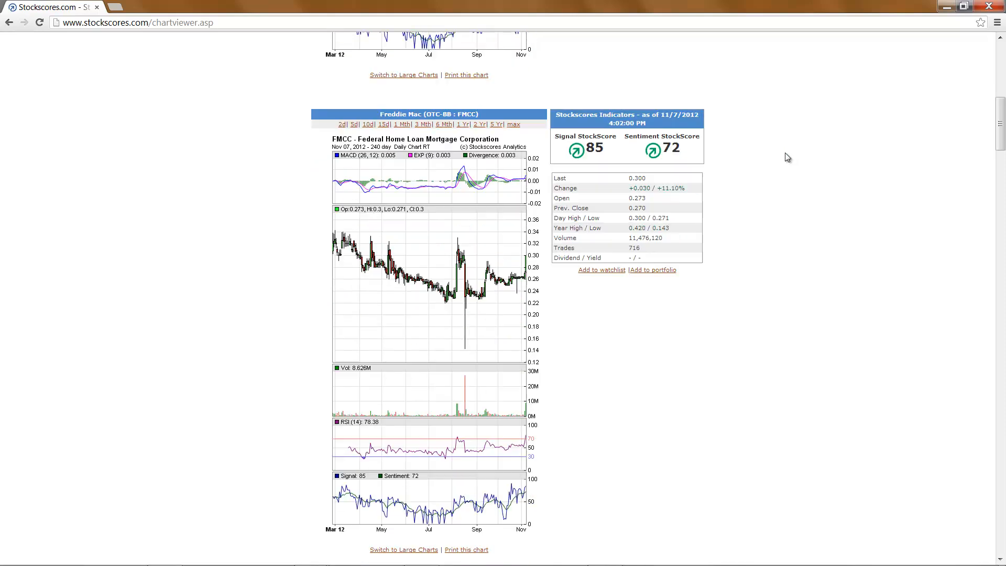
{"action": "scroll", "coordinate": [787, 157], "scroll_direction": "down", "scroll_amount": 7}
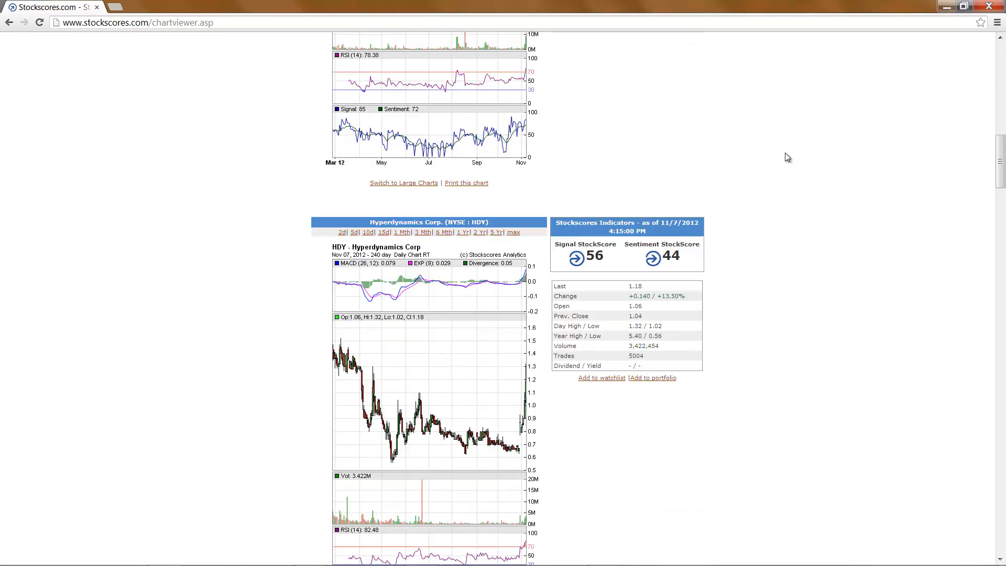
{"action": "scroll", "coordinate": [787, 157], "scroll_direction": "down", "scroll_amount": 8}
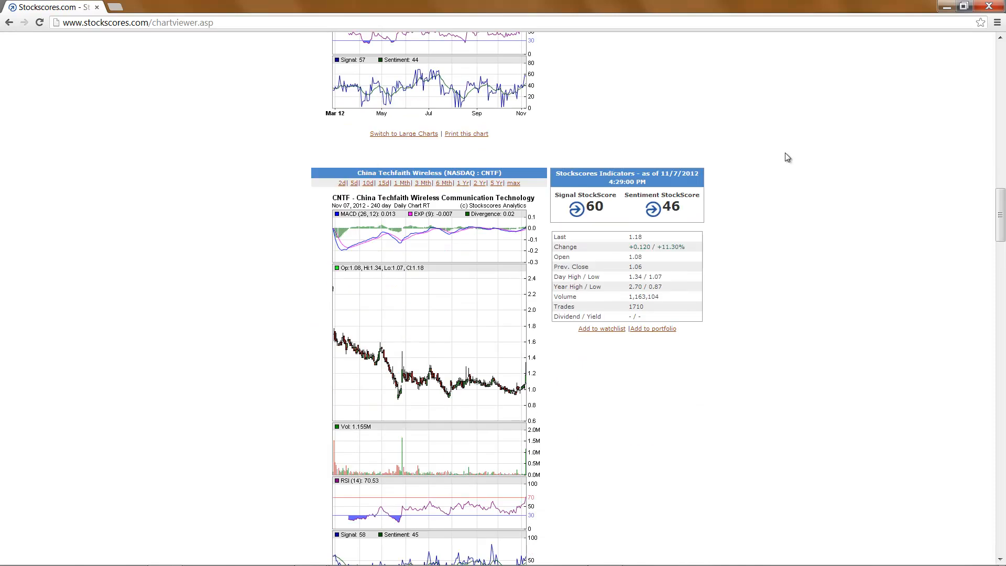
Examine the remaining Abnormal Breaks gallery charts from China Techfaith Wireless past Novogen Limited, including their StockScores, and return to the start of the page.
{"action": "scroll", "coordinate": [785, 153], "scroll_direction": "down", "scroll_amount": 2}
{"action": "scroll", "coordinate": [784, 152], "scroll_direction": "down", "scroll_amount": 3}
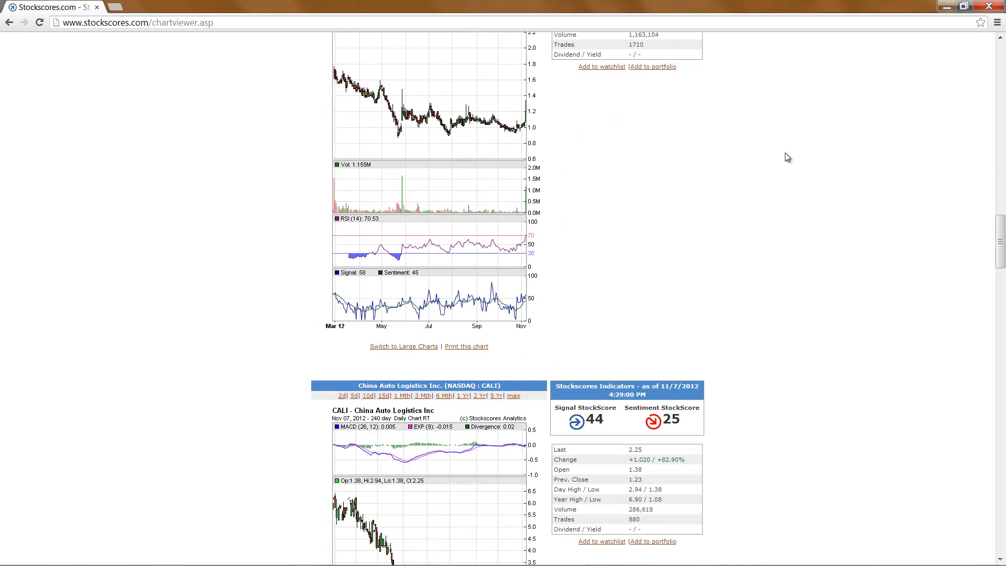
{"action": "scroll", "coordinate": [784, 153], "scroll_direction": "down", "scroll_amount": 4}
{"action": "scroll", "coordinate": [785, 153], "scroll_direction": "down", "scroll_amount": 5}
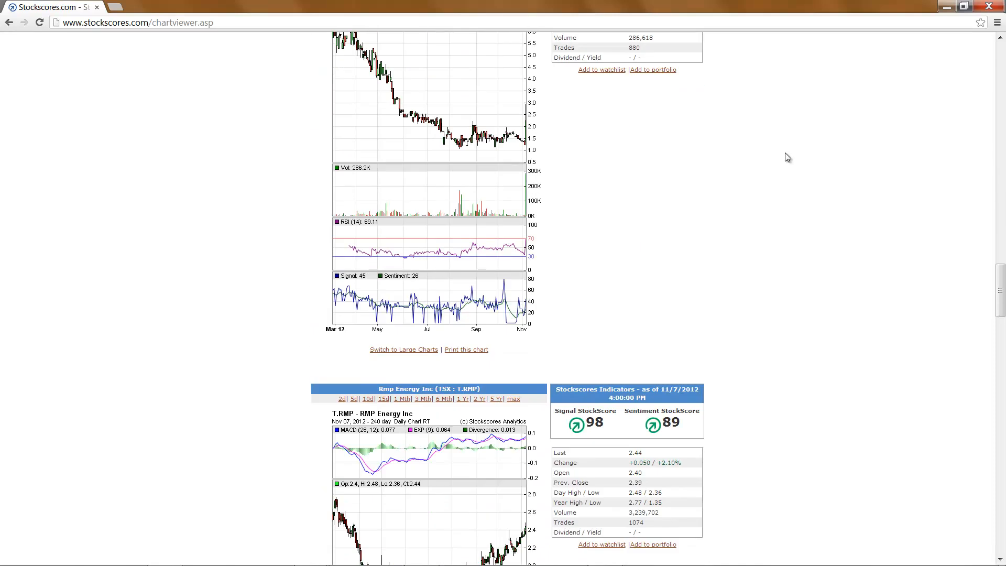
{"action": "scroll", "coordinate": [784, 152], "scroll_direction": "down", "scroll_amount": 4}
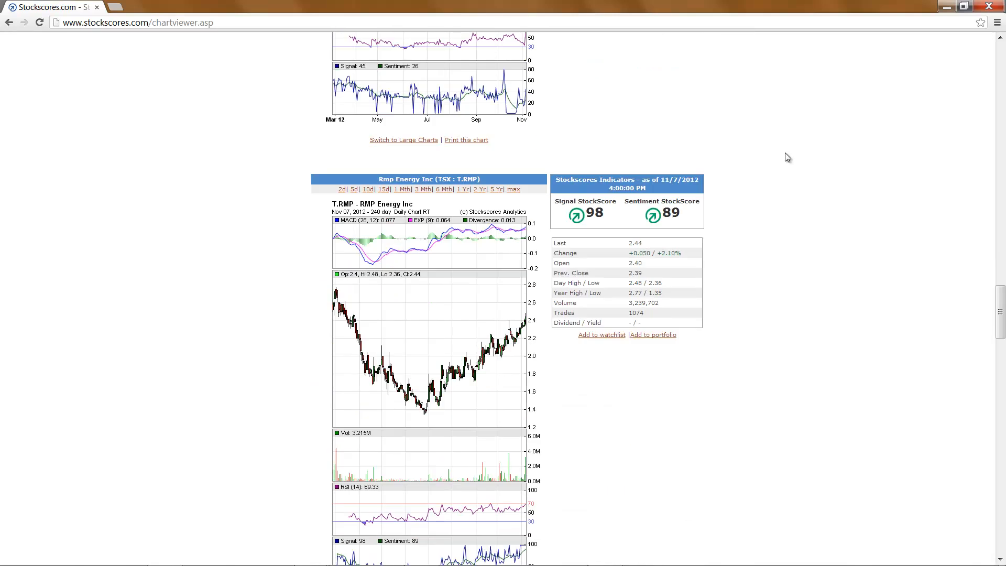
{"action": "scroll", "coordinate": [787, 157], "scroll_direction": "down", "scroll_amount": 9}
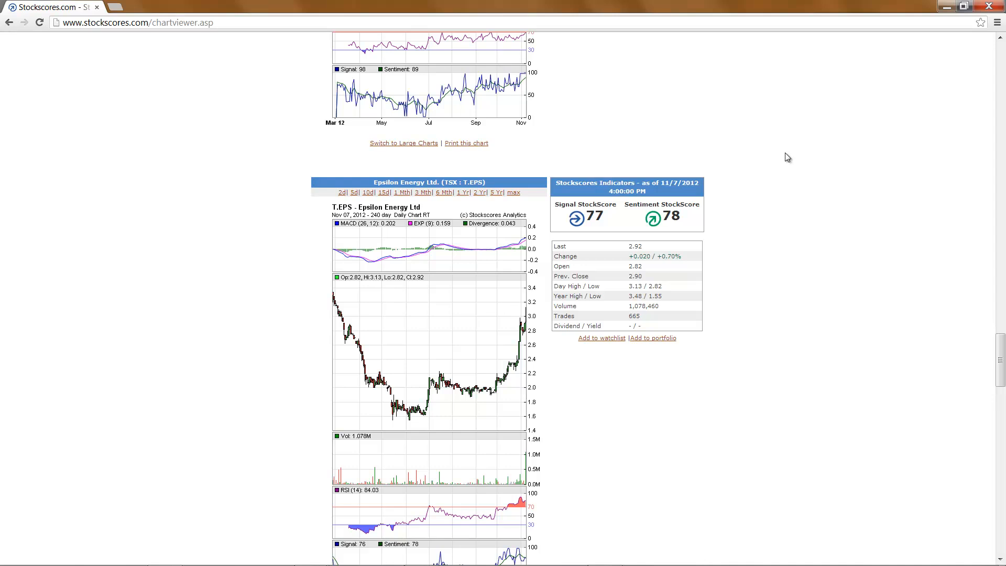
{"action": "scroll", "coordinate": [785, 152], "scroll_direction": "down", "scroll_amount": 4}
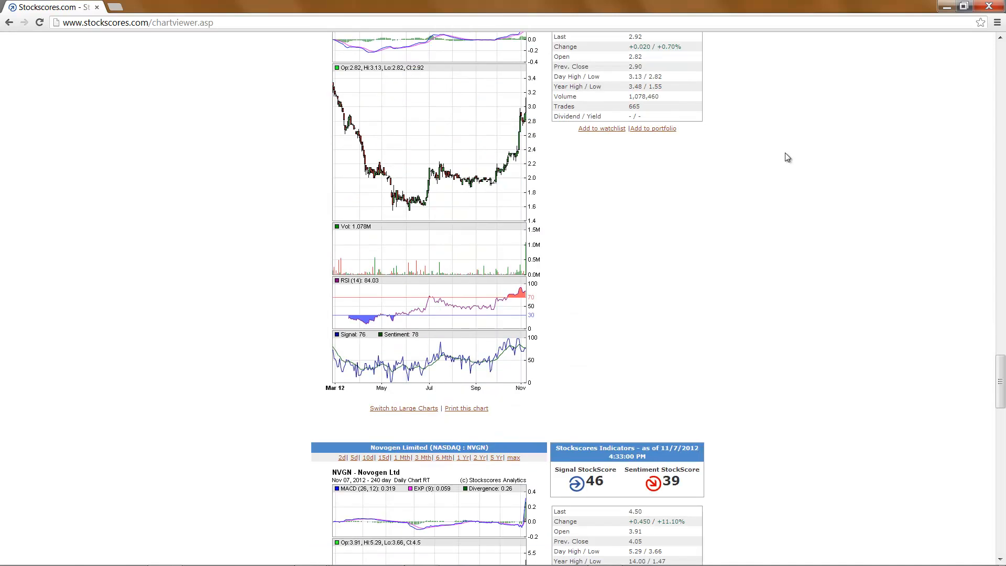
{"action": "scroll", "coordinate": [785, 153], "scroll_direction": "down", "scroll_amount": 5}
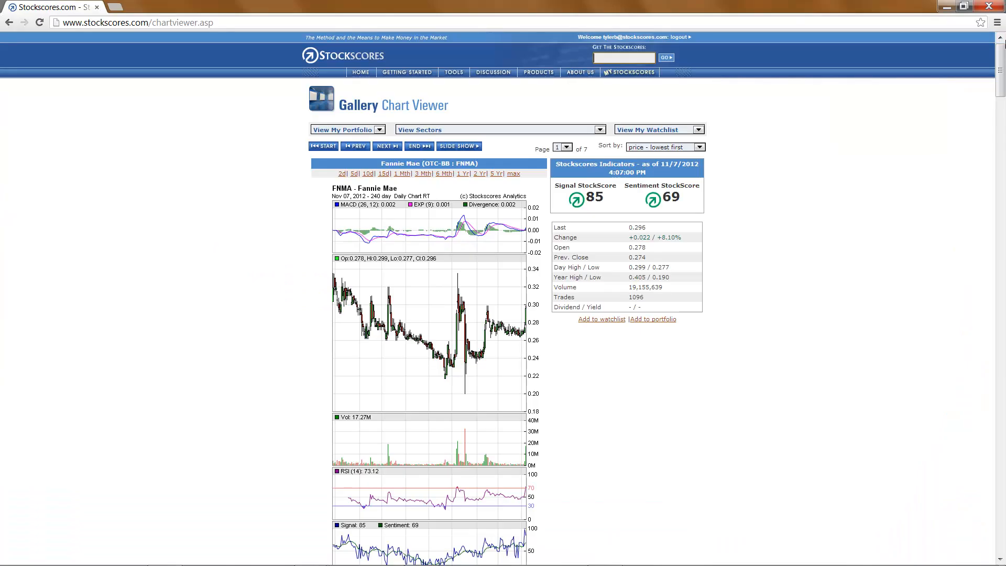
Open the Sector Watch tool for the U.S. indices and look over the sector hierarchy with its sentiment scores.
{"action": "mouse_move", "coordinate": [456, 73]}
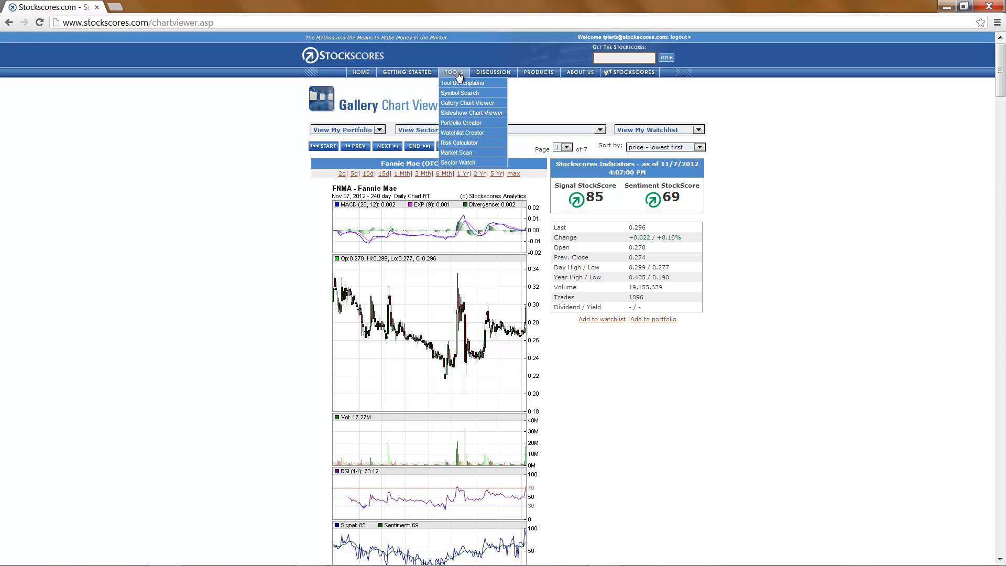
{"action": "left_click", "coordinate": [457, 163]}
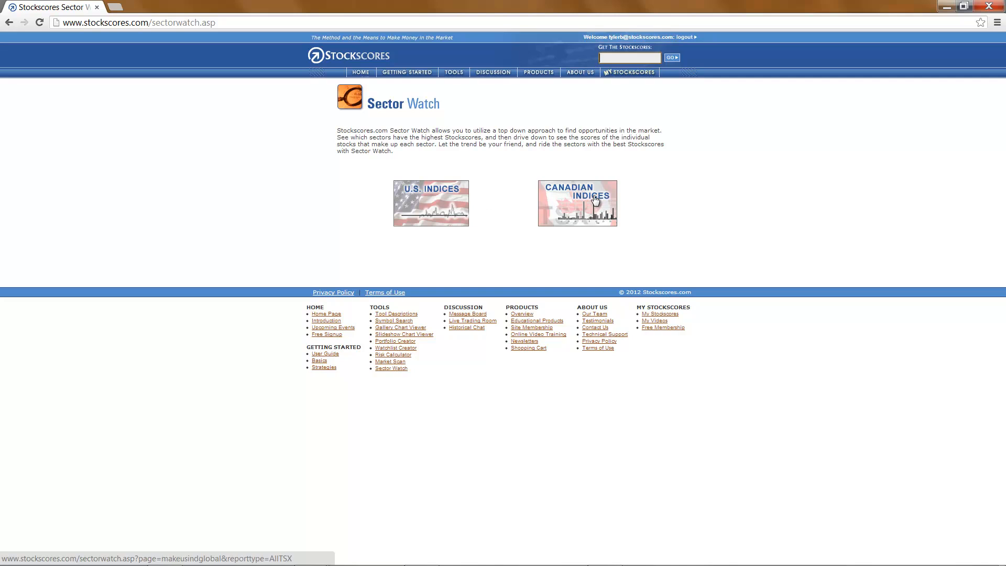
{"action": "left_click", "coordinate": [449, 203]}
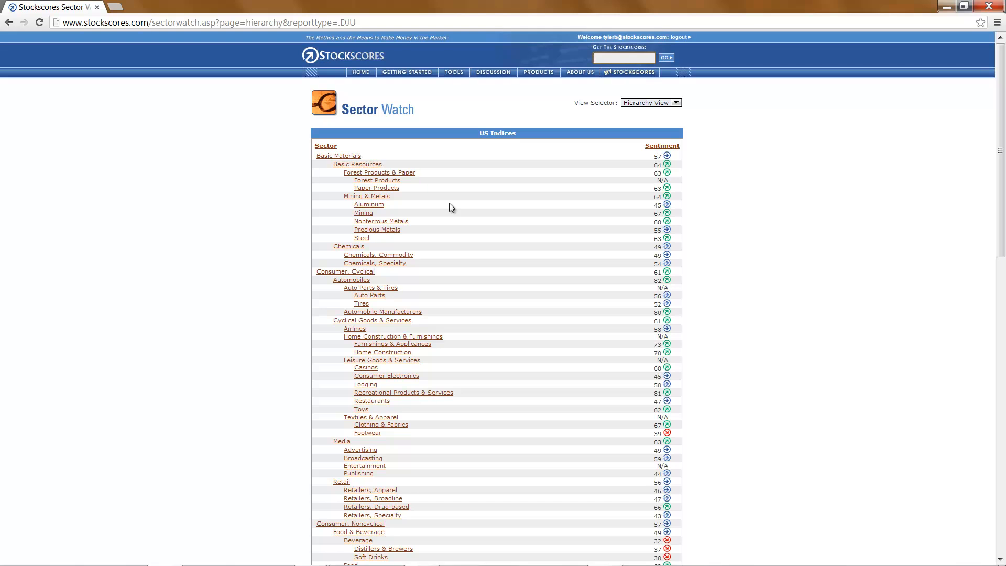
{"action": "scroll", "coordinate": [449, 204], "scroll_direction": "down", "scroll_amount": 4}
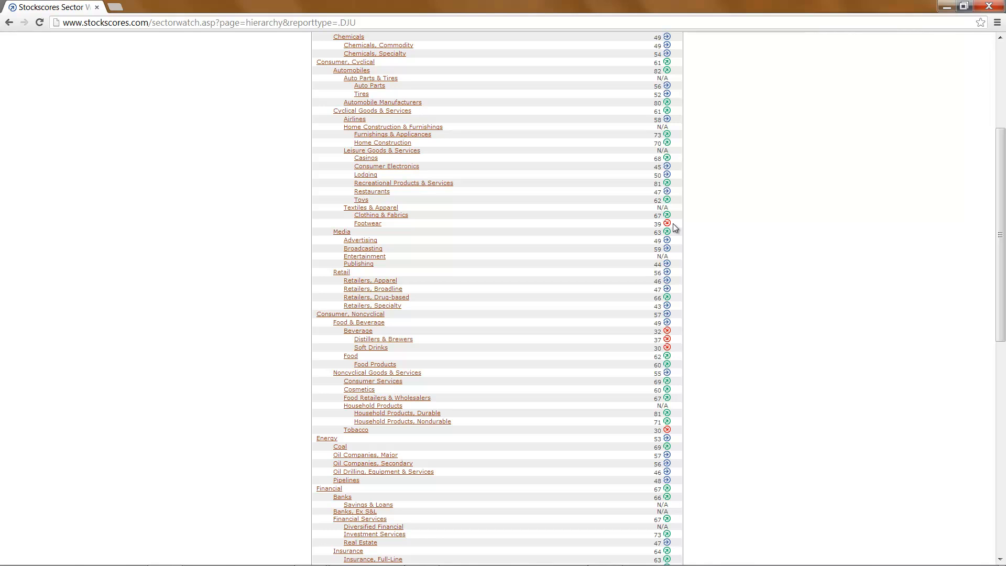
Open the Casinos sector, switch its stock list to Gallery View and browse the charts from Ameristar Casinos to Dover Downs.
{"action": "left_click", "coordinate": [365, 159]}
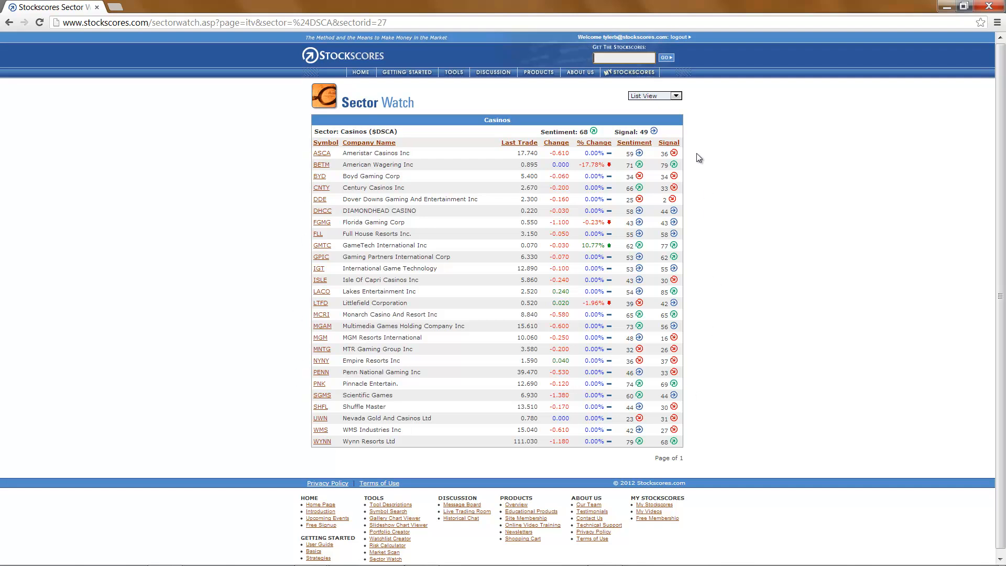
{"action": "left_click", "coordinate": [675, 96]}
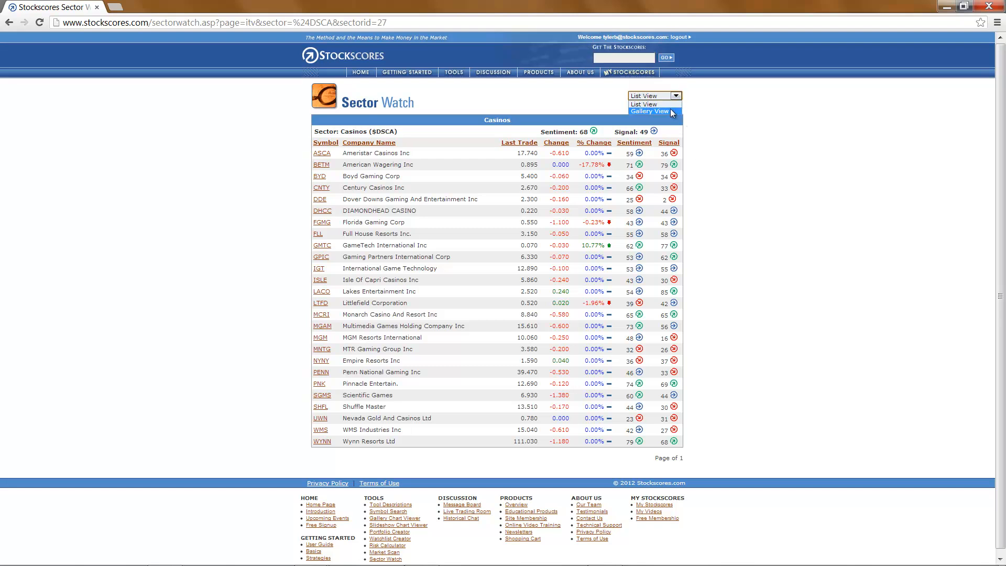
{"action": "left_click", "coordinate": [649, 111]}
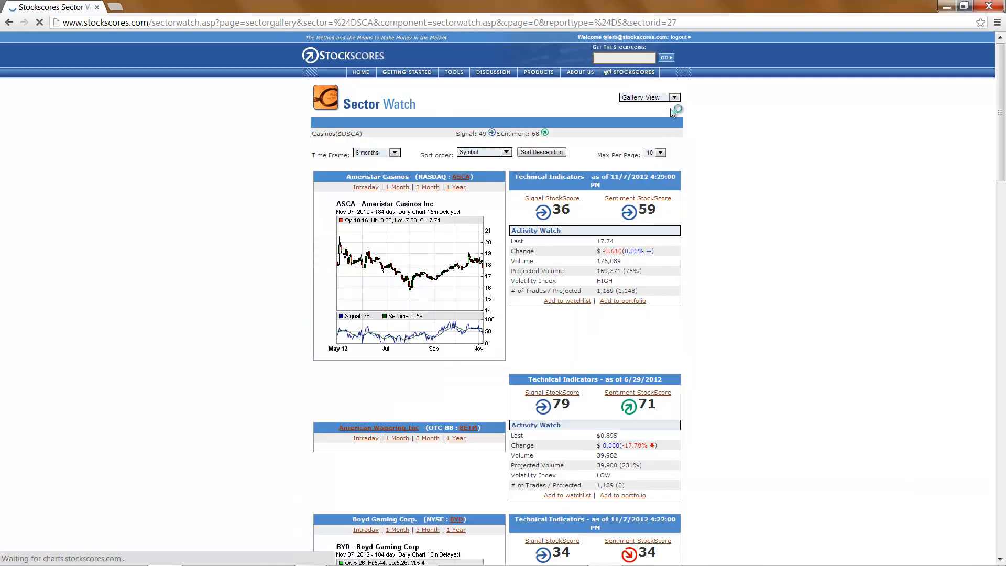
{"action": "scroll", "coordinate": [672, 112], "scroll_direction": "down", "scroll_amount": 7}
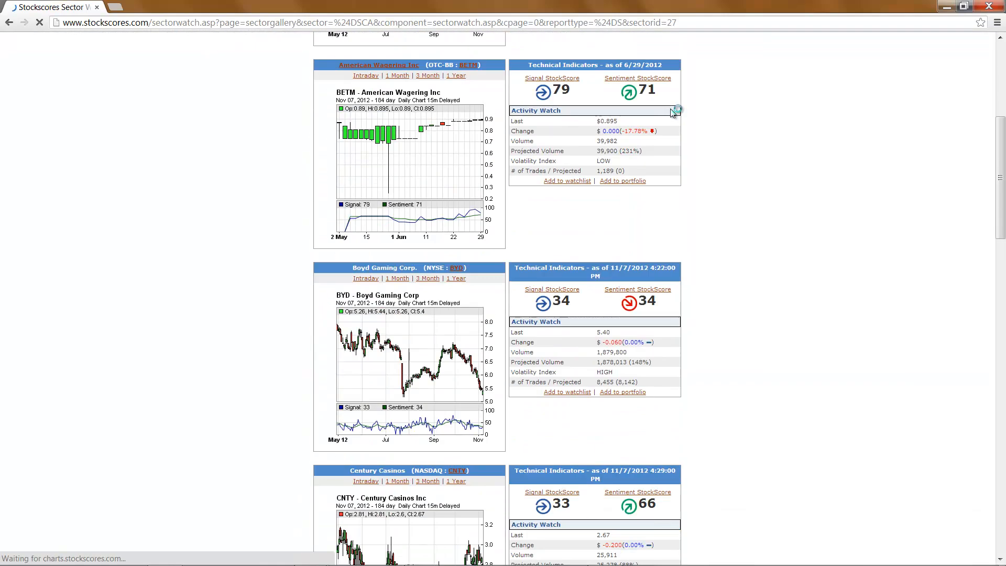
{"action": "scroll", "coordinate": [672, 112], "scroll_direction": "down", "scroll_amount": 3}
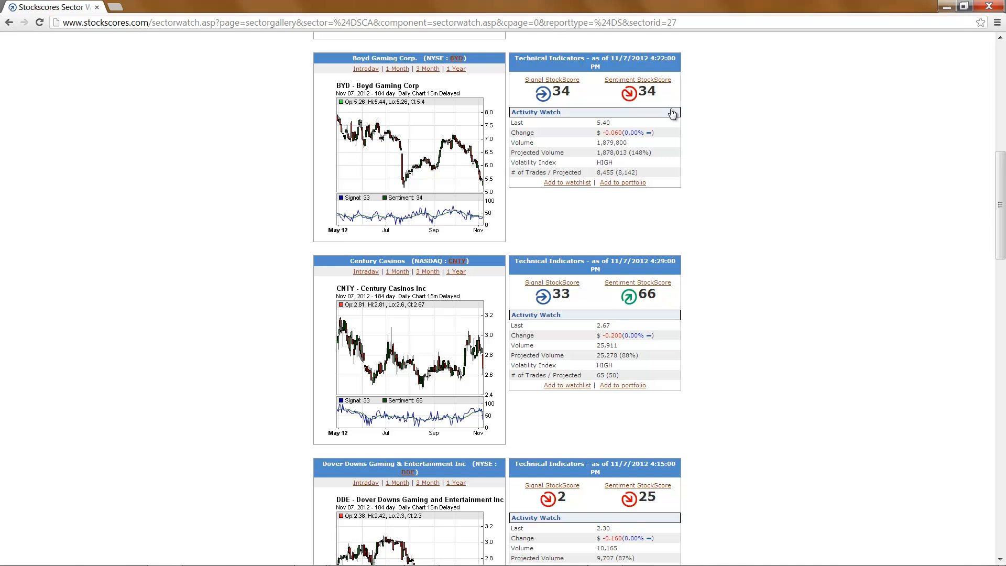
{"action": "scroll", "coordinate": [672, 114], "scroll_direction": "up", "scroll_amount": 10}
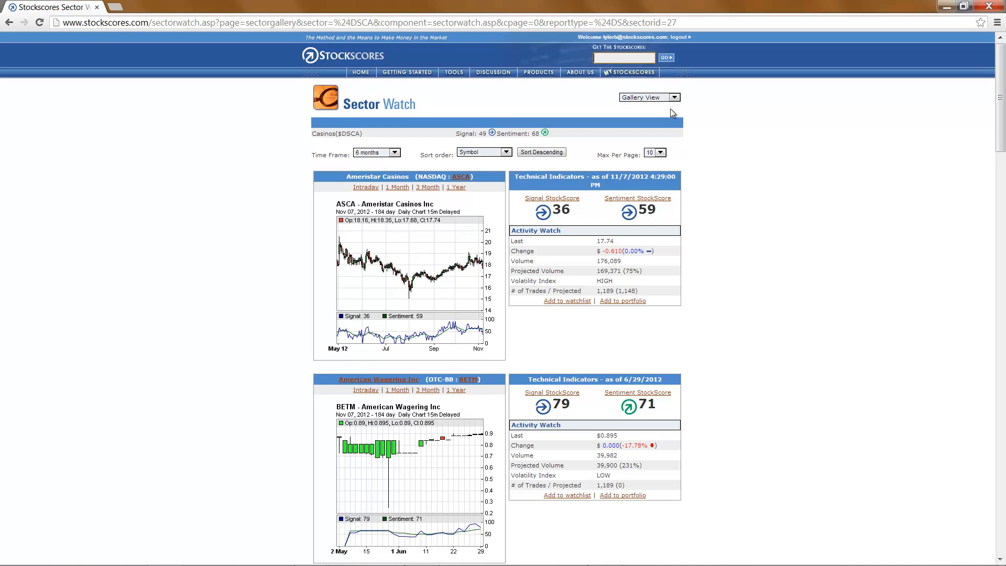
Open the Site Membership page comparing the Basic, Advanced and Pro access levels.
{"action": "mouse_move", "coordinate": [400, 75]}
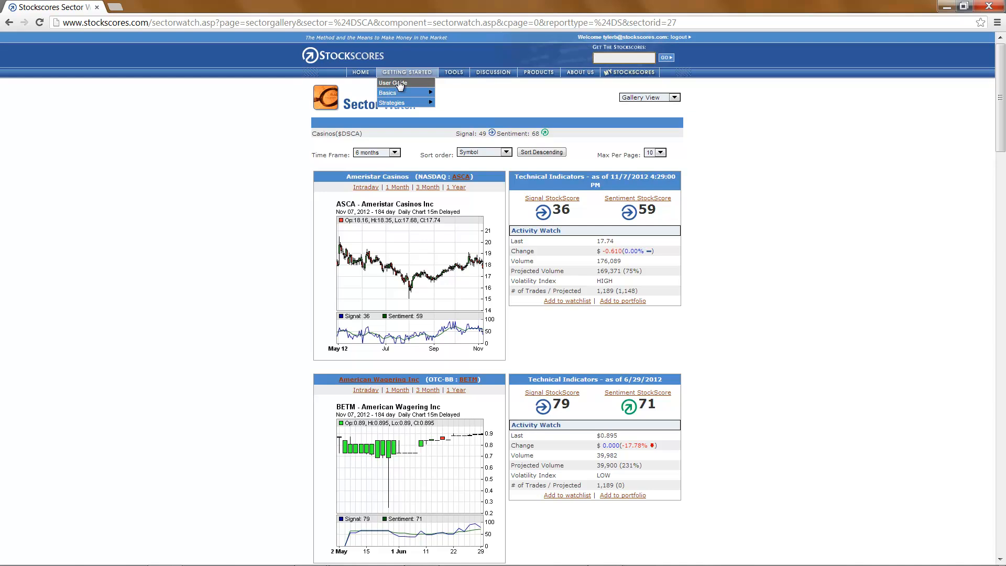
{"action": "mouse_move", "coordinate": [397, 93]}
{"action": "mouse_move", "coordinate": [448, 75]}
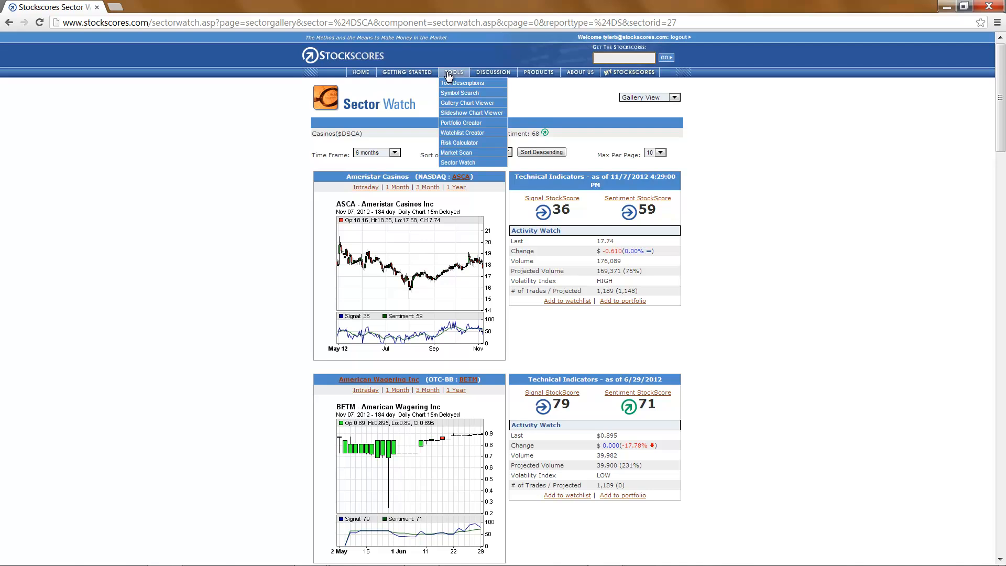
{"action": "mouse_move", "coordinate": [544, 80]}
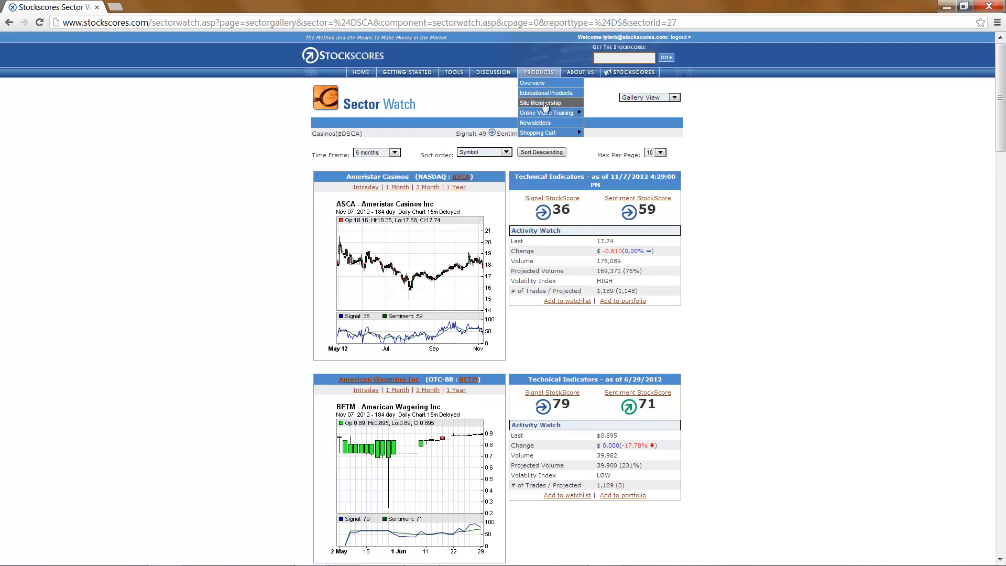
{"action": "left_click", "coordinate": [545, 104]}
Check the Online Video Training categories and open the Educational Products page.
{"action": "mouse_move", "coordinate": [538, 72]}
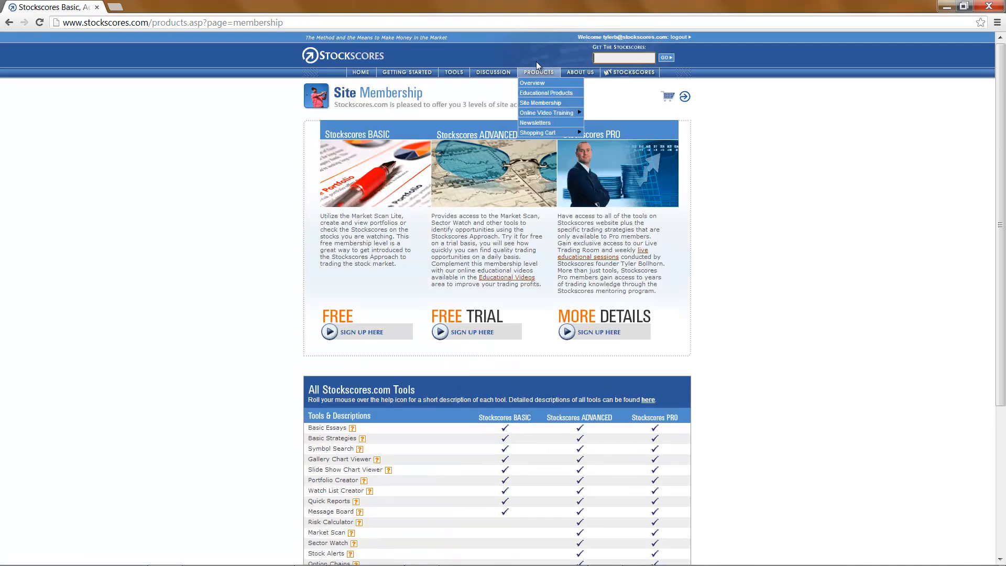
{"action": "mouse_move", "coordinate": [538, 115]}
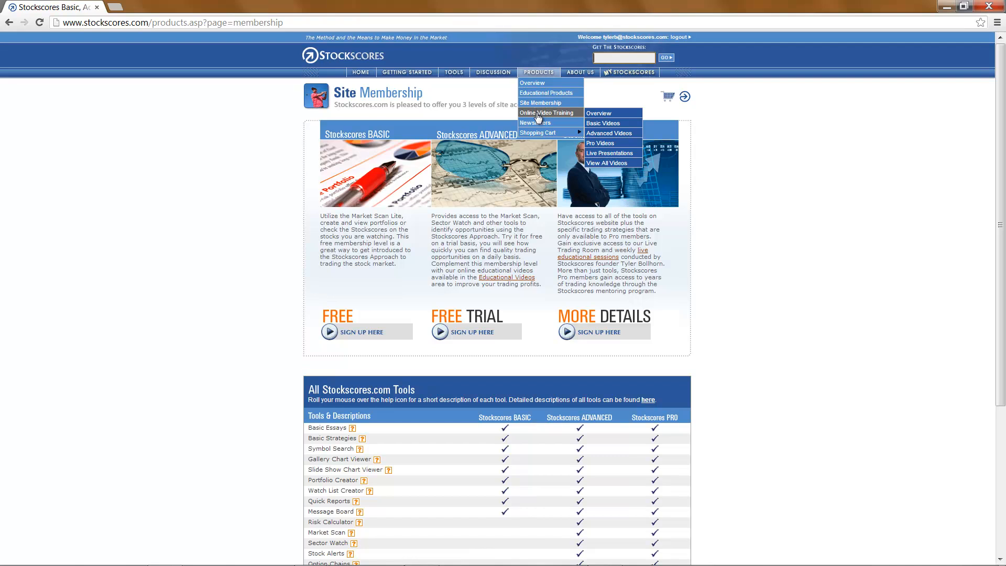
{"action": "left_click", "coordinate": [542, 94]}
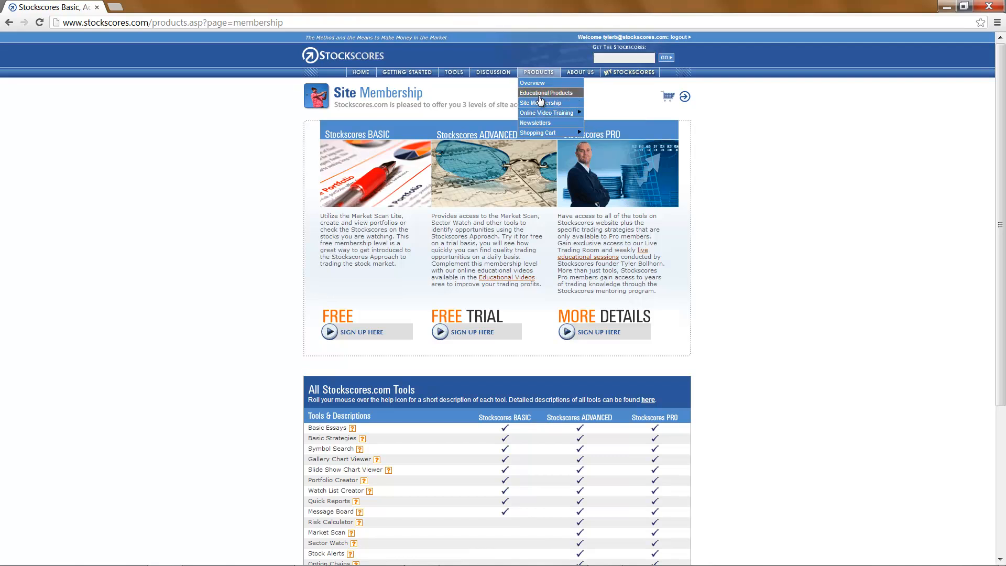